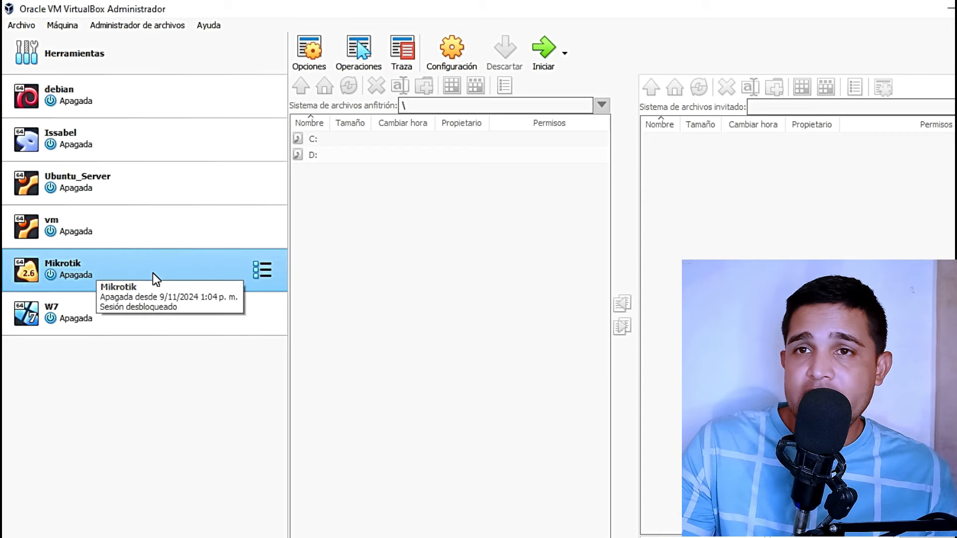
Open the network adapter settings of the Mikrotik virtual machine
click(459, 63)
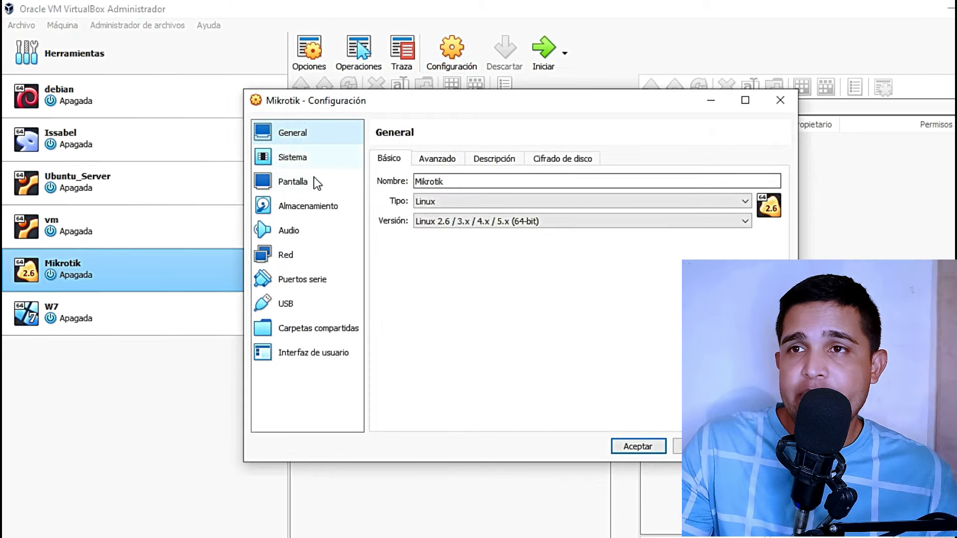
click(298, 256)
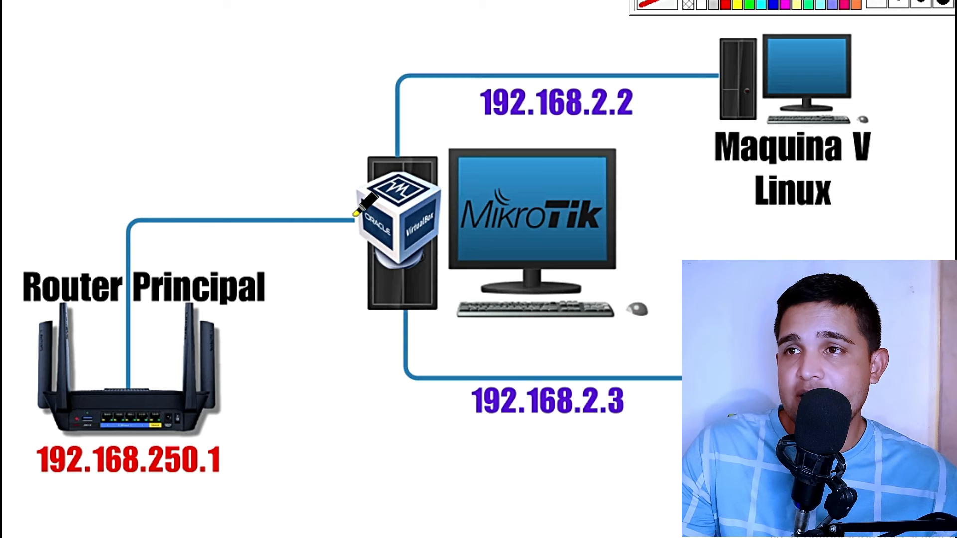
Mark the VirtualBox host's port in red on the network diagram and trace its connection to the Router Principal
click(350, 219)
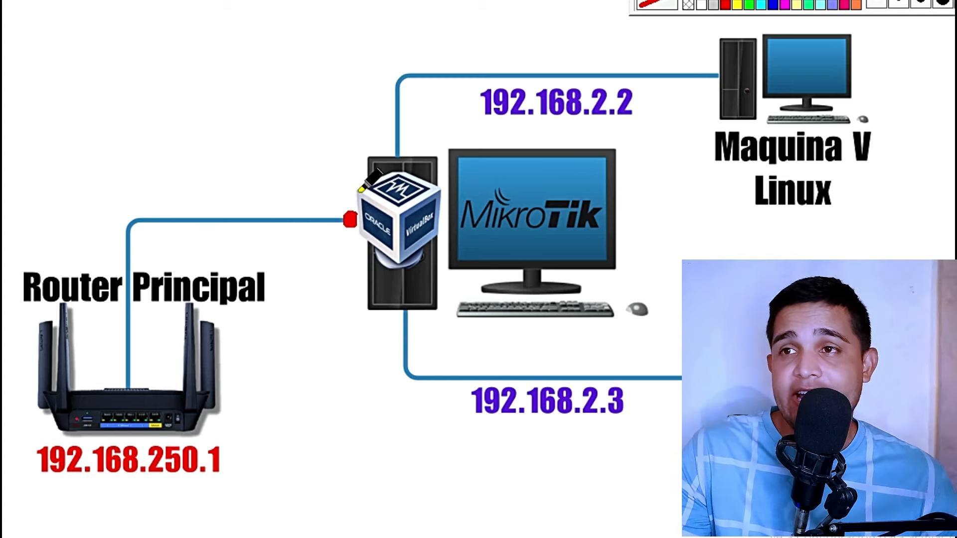
mouse_move(360, 180)
mouse_down()
mouse_move(336, 204)
mouse_move(128, 214)
mouse_move(133, 391)
mouse_move(159, 368)
mouse_up()
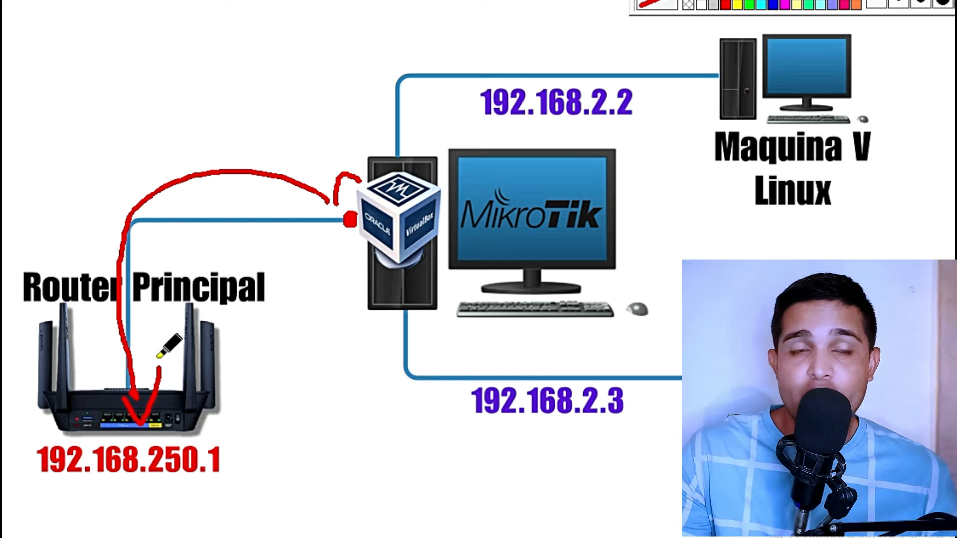
mouse_move(151, 356)
mouse_down()
mouse_move(178, 247)
mouse_move(339, 233)
mouse_move(299, 254)
mouse_up()
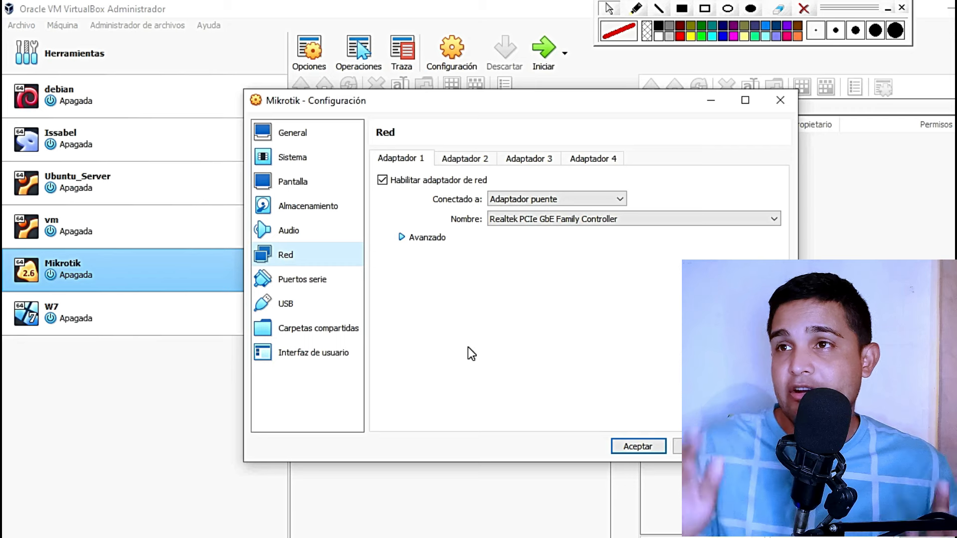
Try Adaptador puente and Adaptador sólo anfitrión as the connection type of the Mikrotik machine's Adaptador 2
click(457, 159)
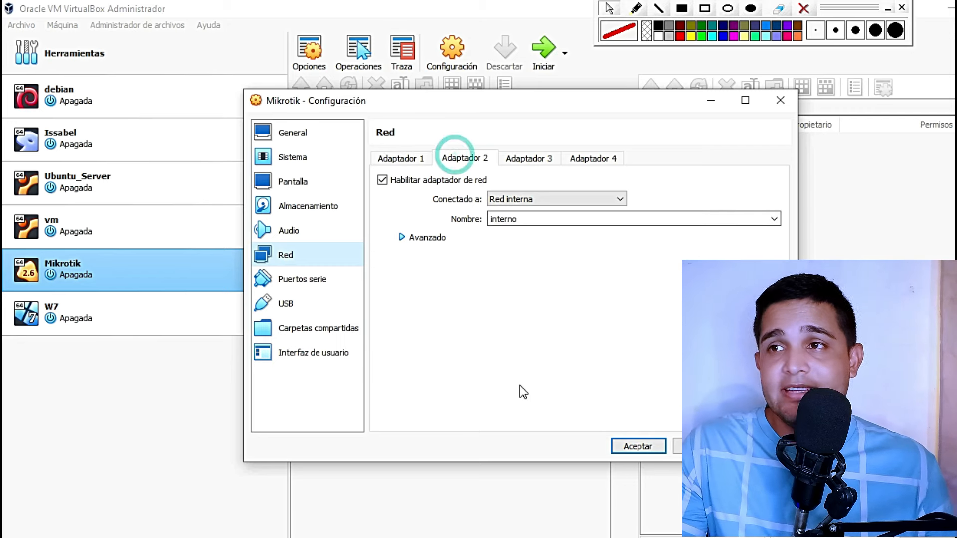
click(382, 180)
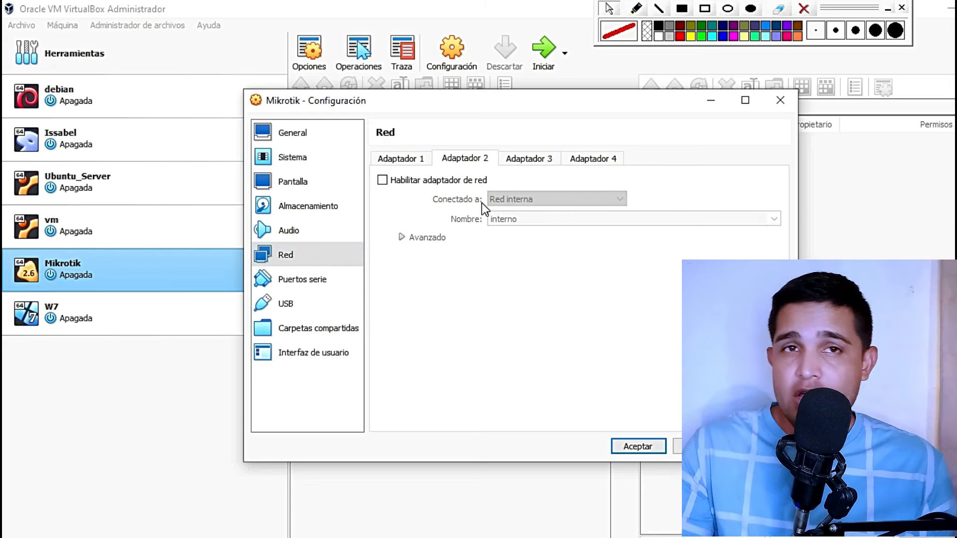
click(384, 180)
click(525, 200)
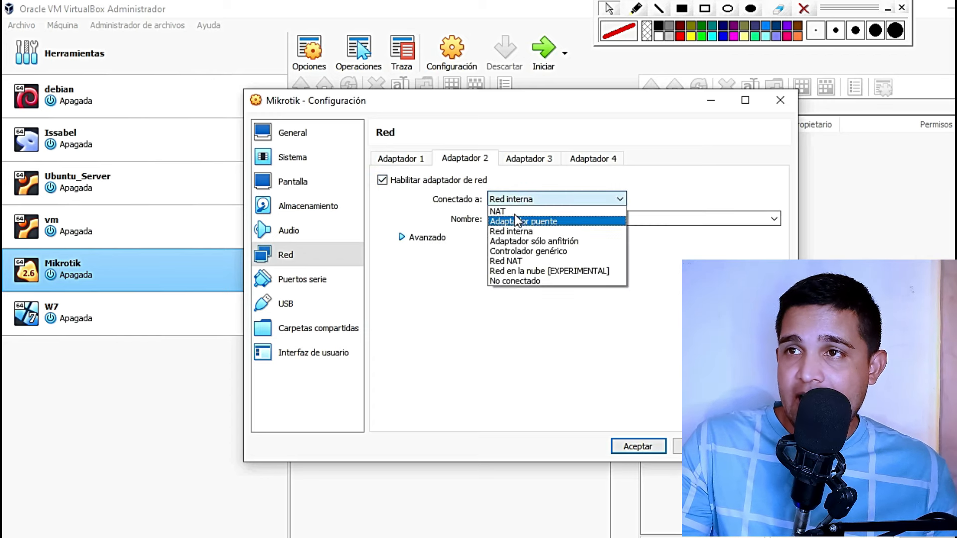
click(541, 222)
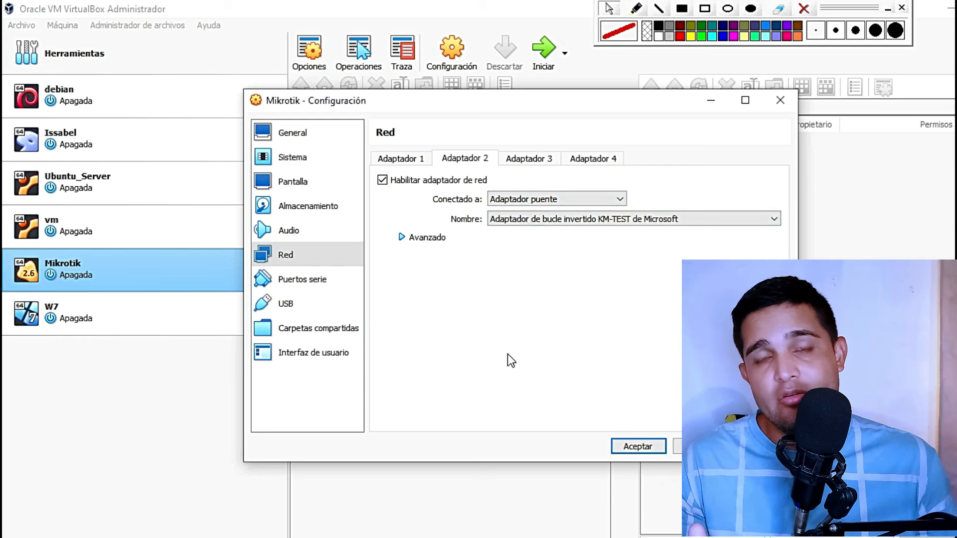
click(579, 197)
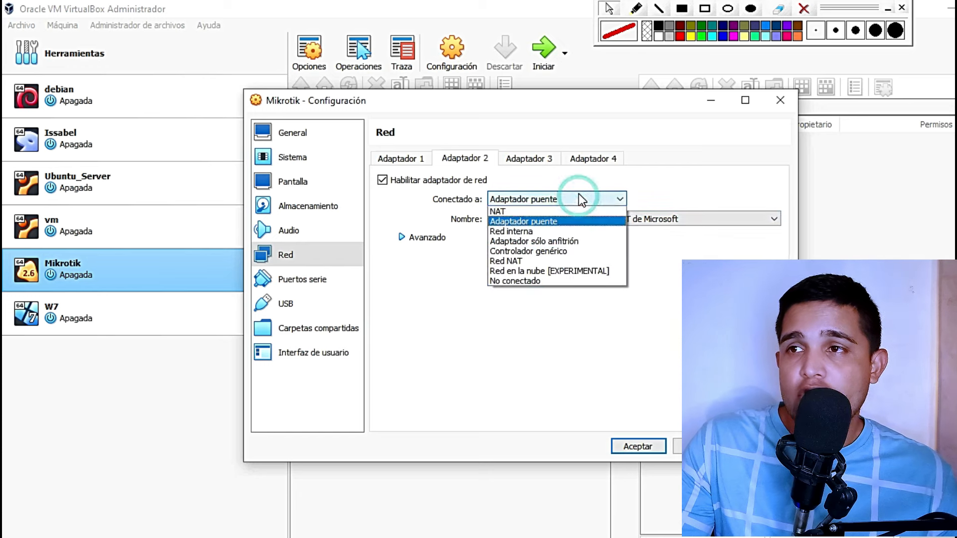
click(534, 242)
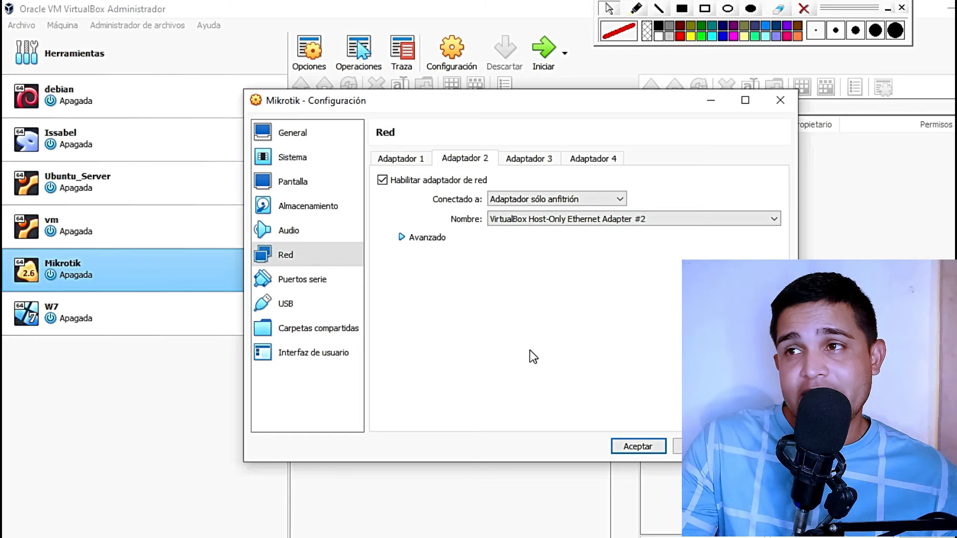
Connect Adaptador 2 of the Mikrotik machine to Red interna
click(552, 199)
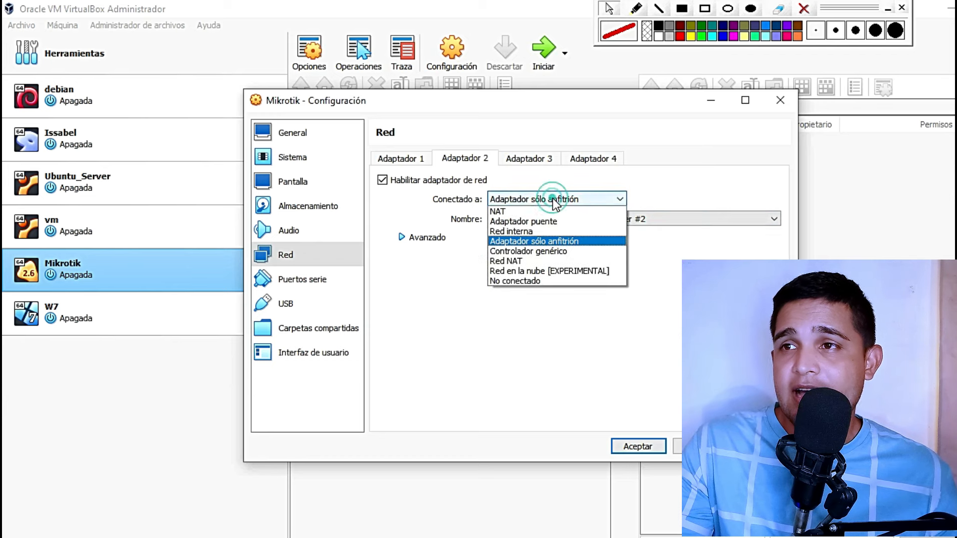
click(519, 232)
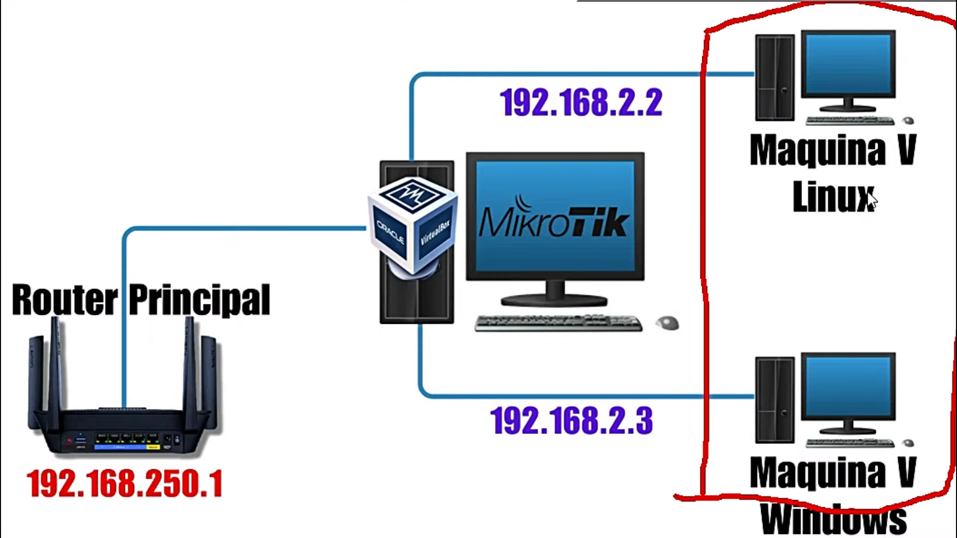
Trace the links from the MikroTik host to the Linux and Windows virtual machines on the network diagram
mouse_move(416, 161)
mouse_down()
mouse_move(568, 50)
mouse_move(701, 75)
mouse_move(609, 82)
mouse_up()
drag(426, 314, 609, 388)
drag(662, 367, 685, 390)
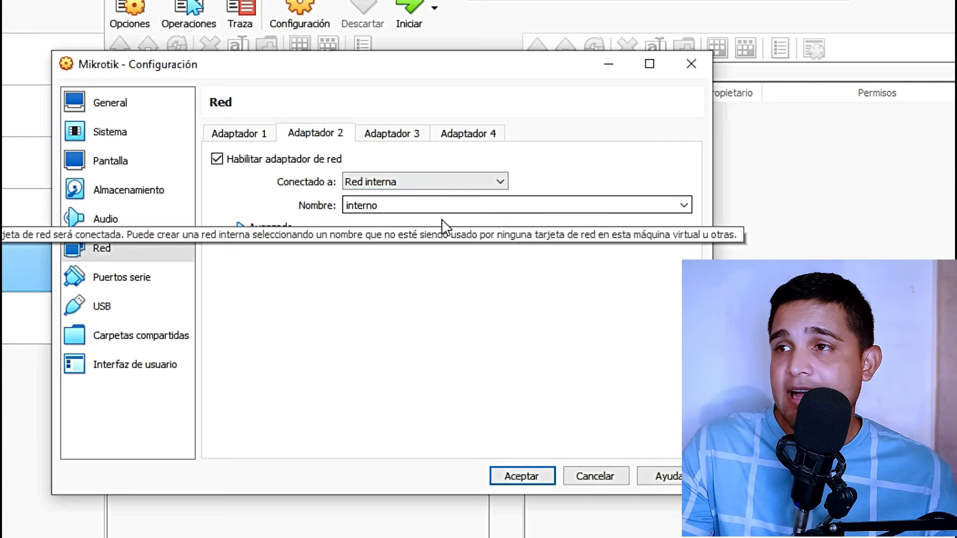
Choose interno as the internal network name for Adaptador 2
click(683, 204)
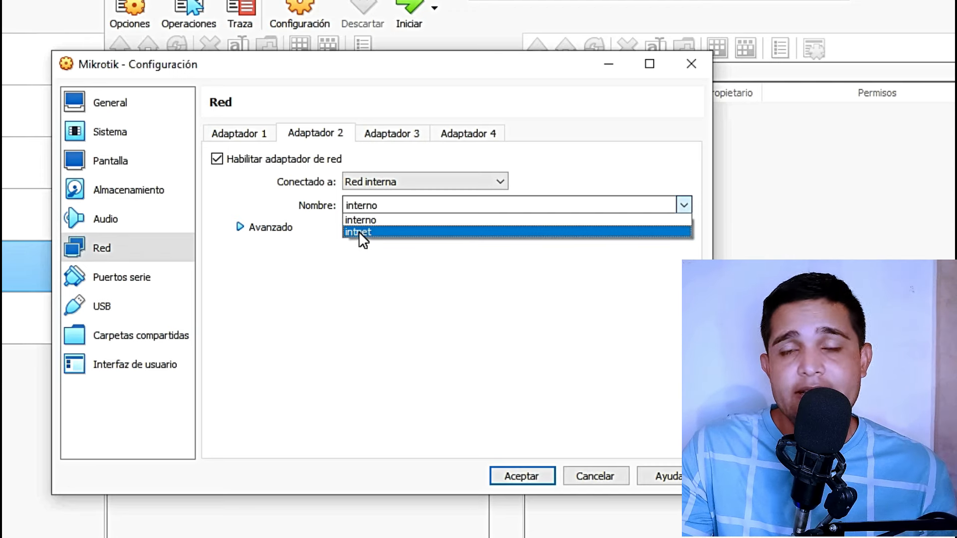
click(350, 219)
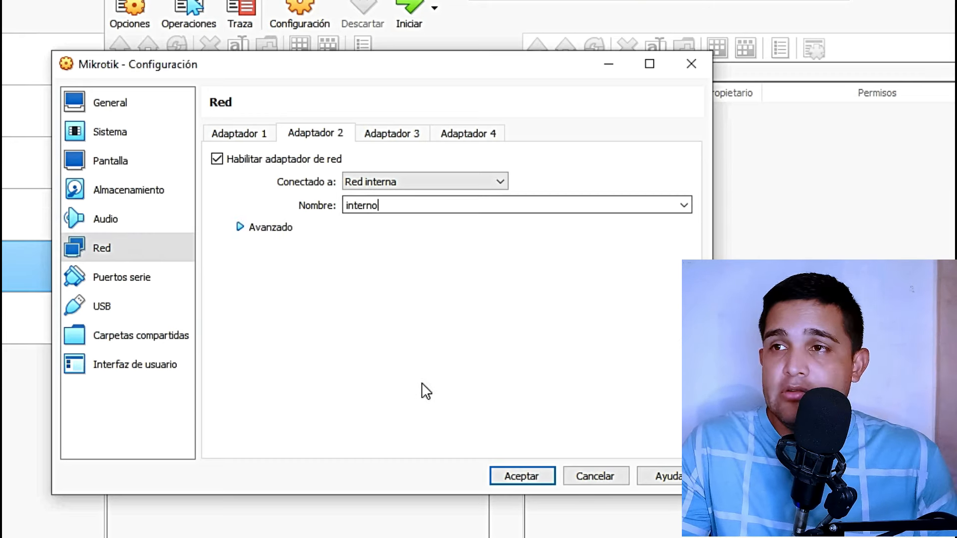
key(BackSpace)
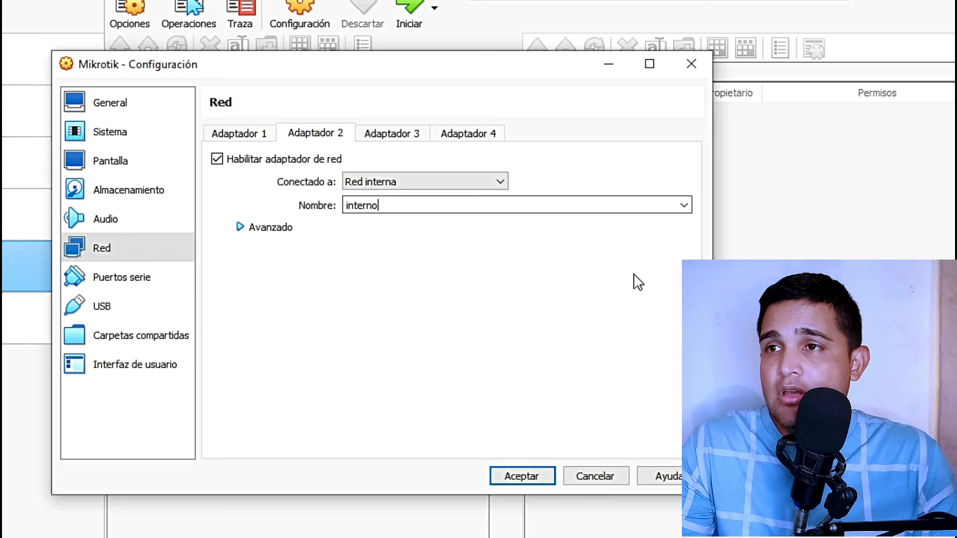
click(421, 286)
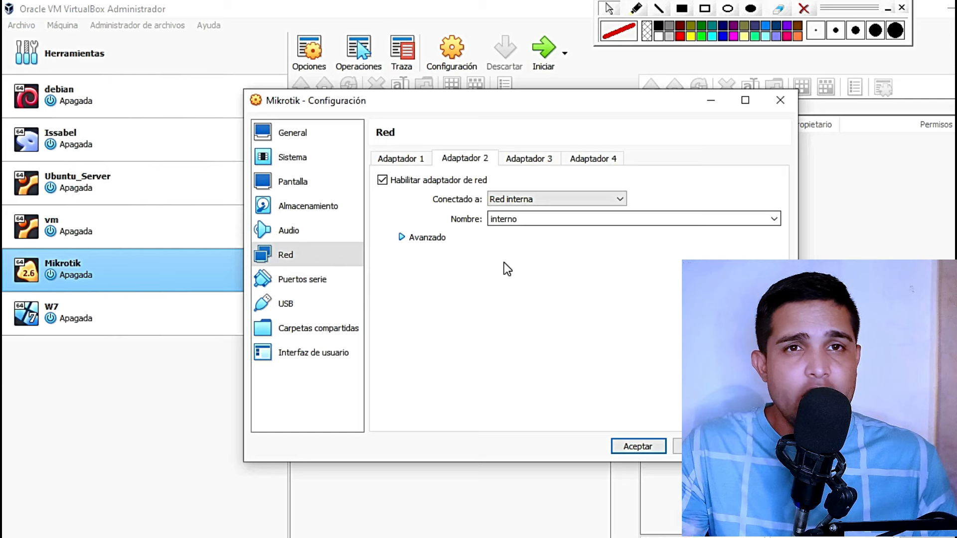
Disable Adaptador 2 and save the Mikrotik machine's settings
click(383, 181)
click(650, 456)
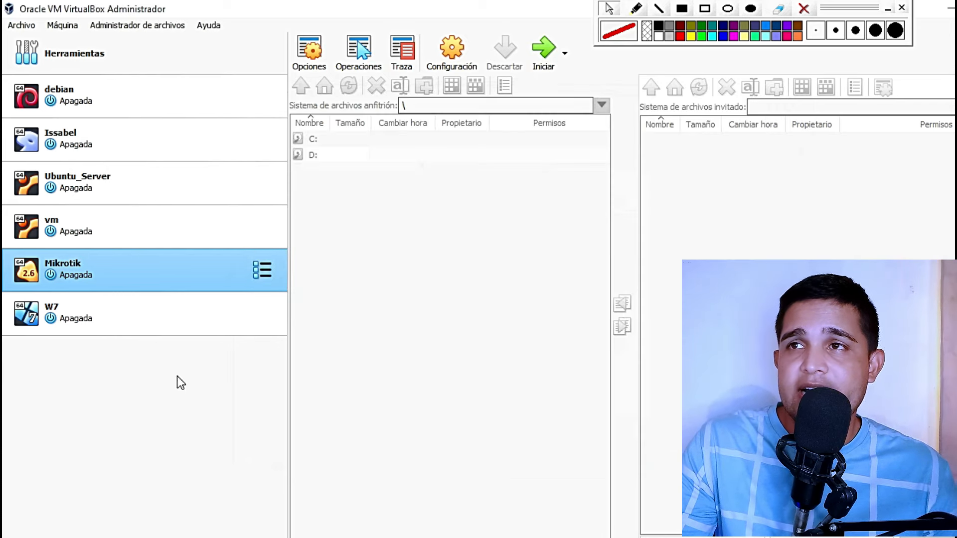
Start the Mikrotik virtual machine and list its network interfaces with interface/print
click(544, 47)
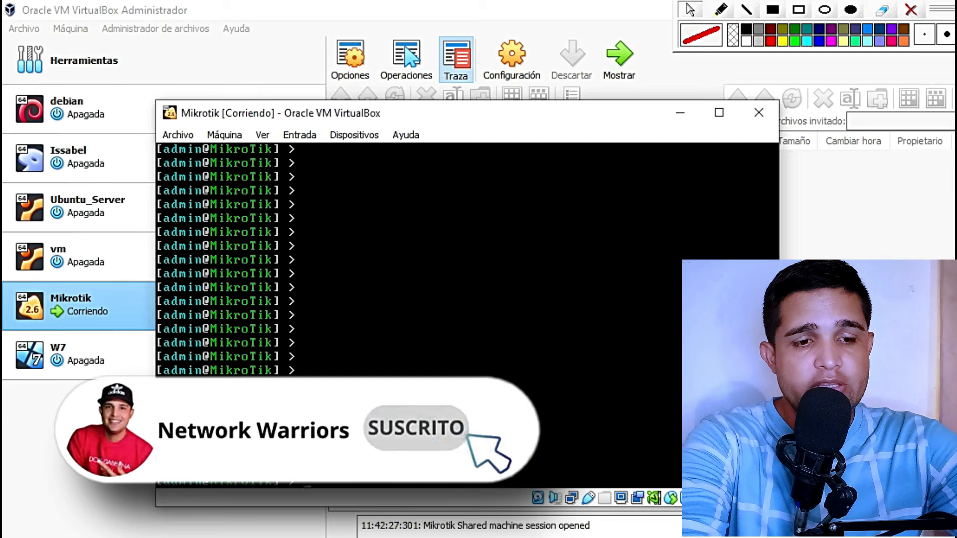
text(interface> )
text(print)
key(Return)
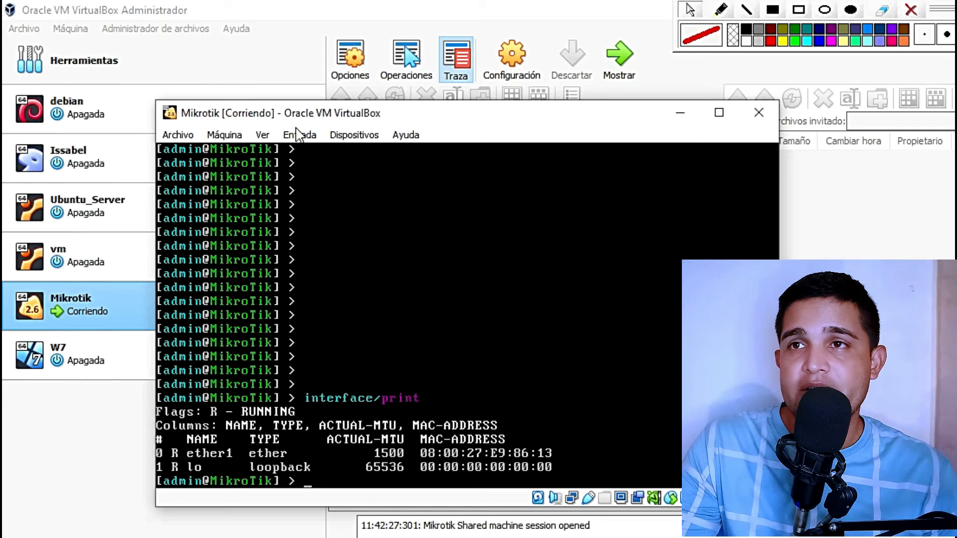
Check in the running Mikrotik machine's network preferences whether Adaptador 2 can be edited, and close them
click(337, 134)
mouse_move(411, 183)
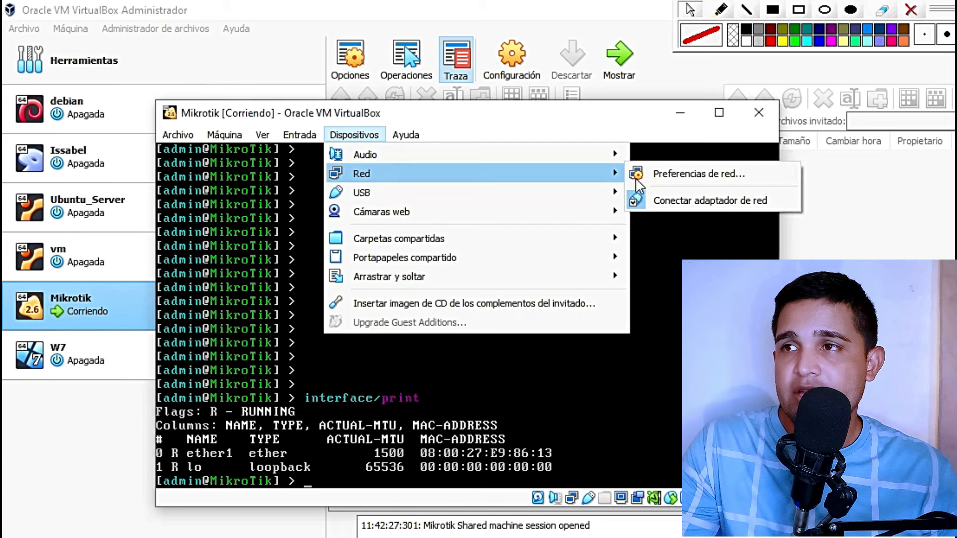
click(666, 173)
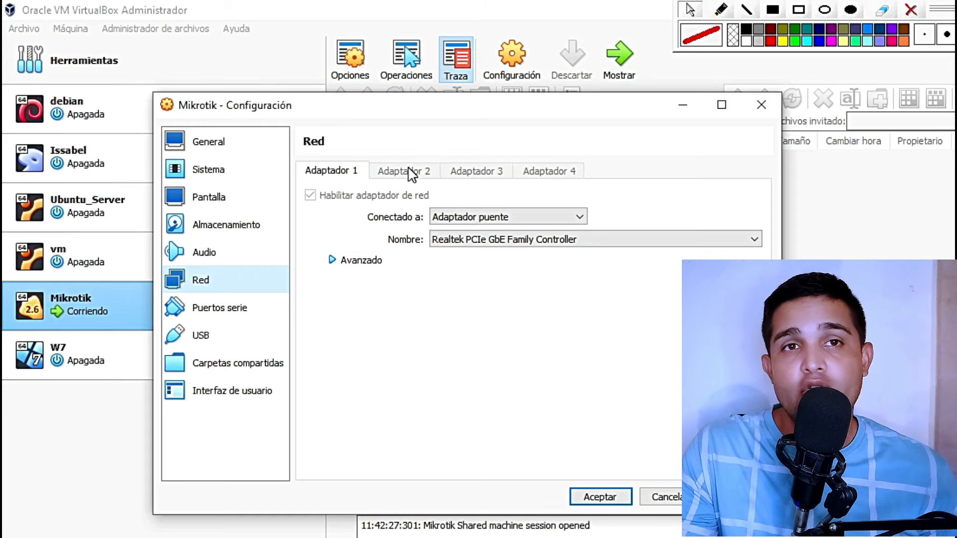
click(760, 104)
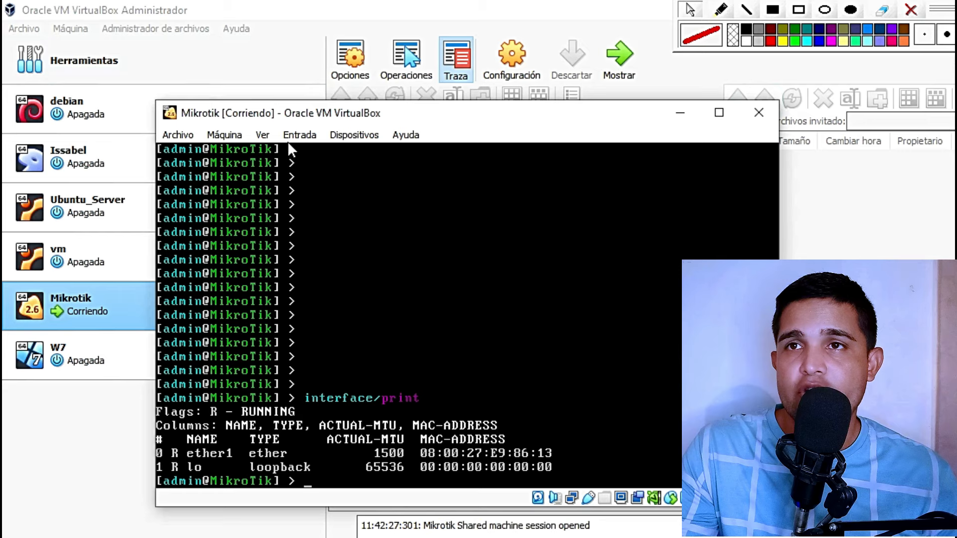
Close the Mikrotik virtual machine with the Apagar la máquina option
click(759, 112)
click(423, 358)
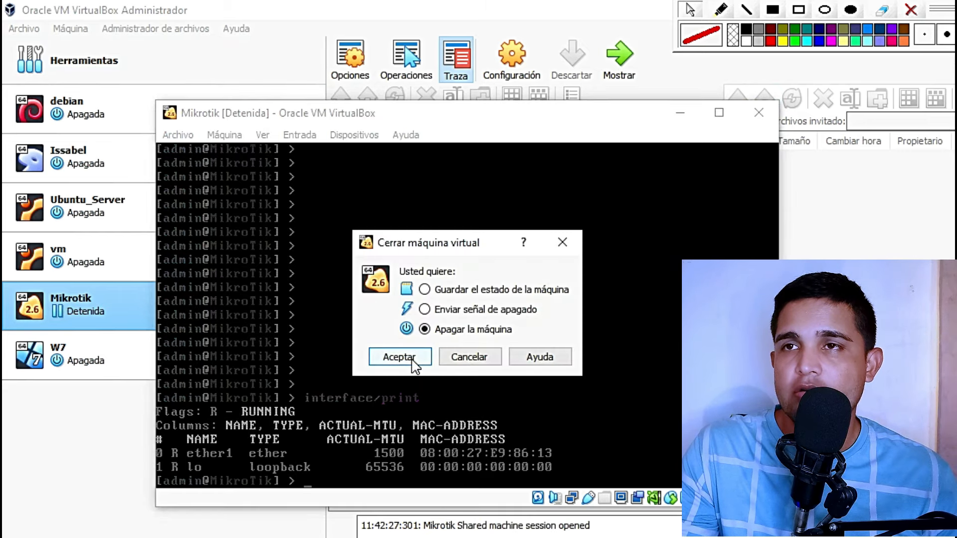
Enable Adaptador 2 of the Mikrotik machine on Red interna with the network name interno and save the settings
click(519, 82)
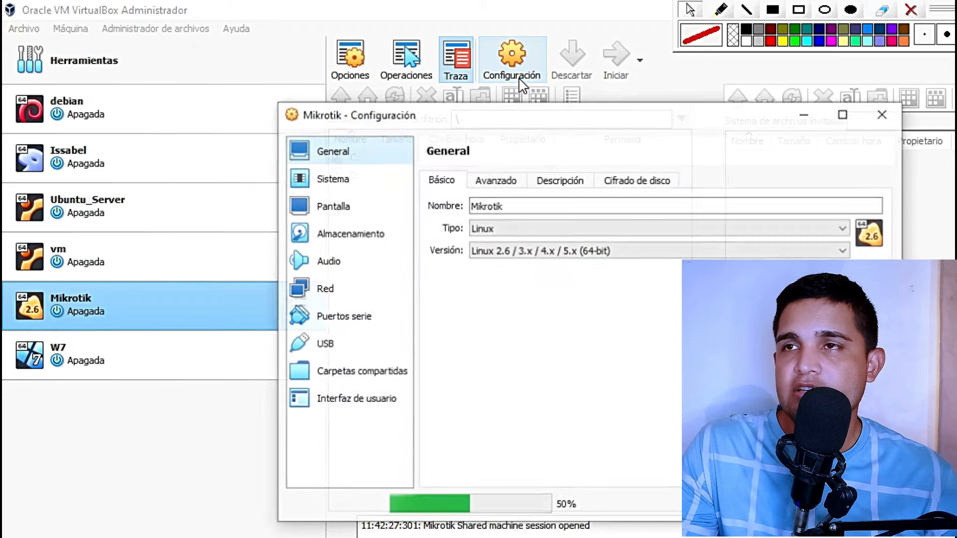
click(329, 290)
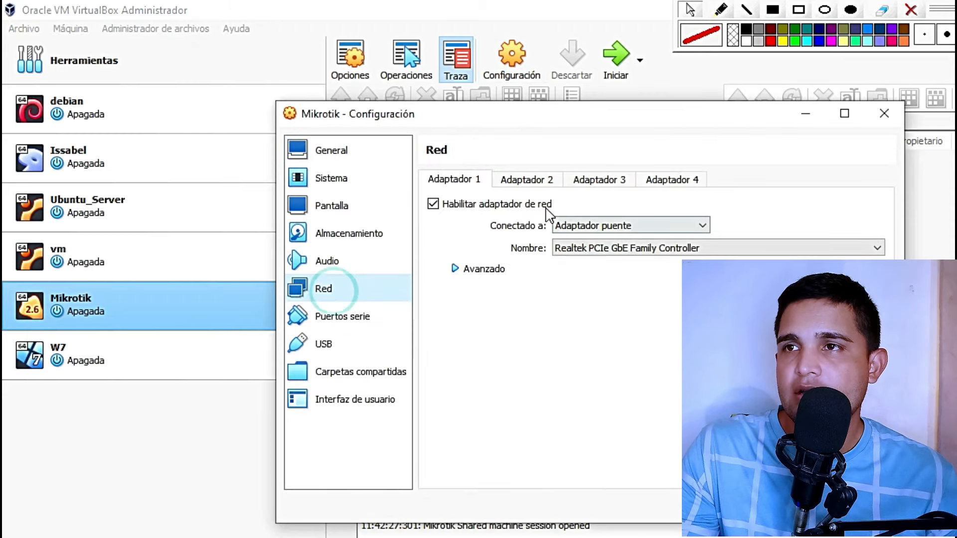
click(526, 180)
click(432, 204)
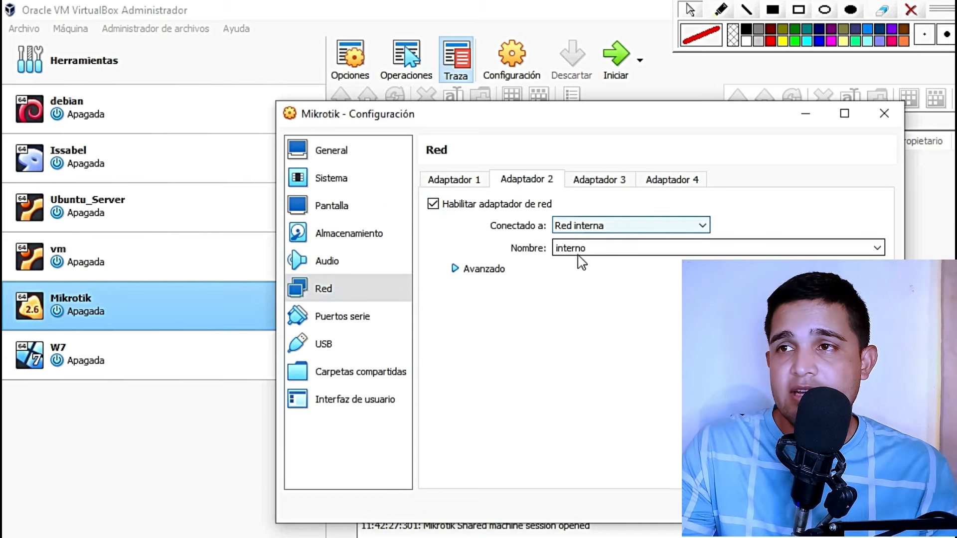
click(878, 249)
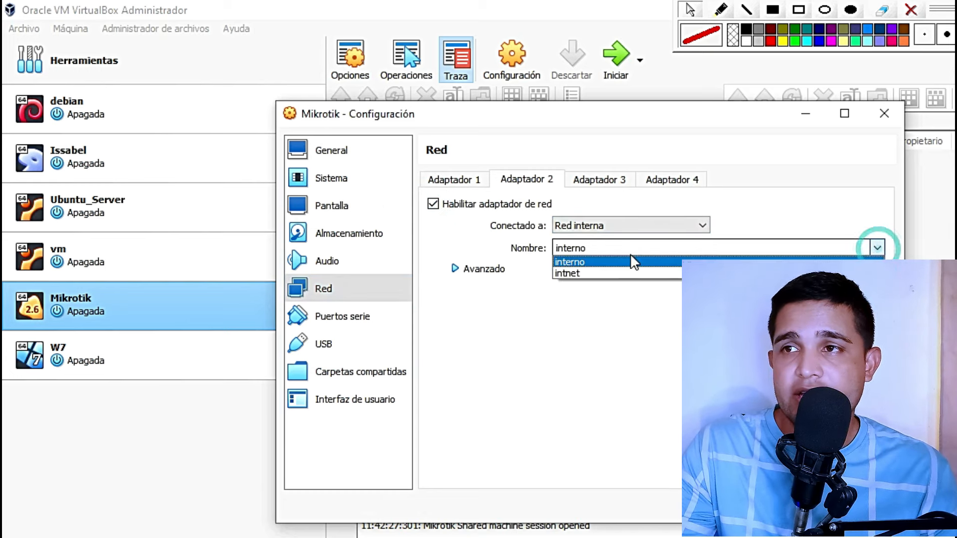
click(608, 338)
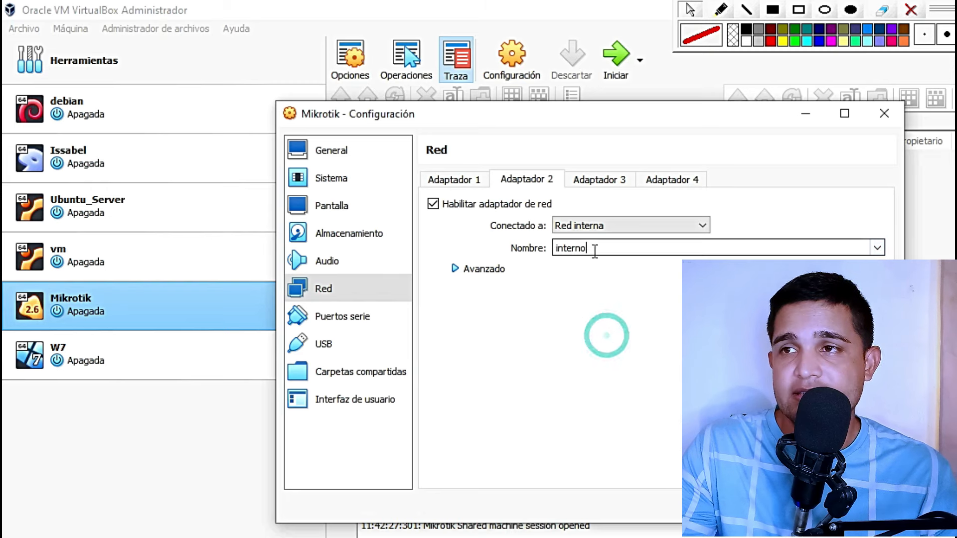
key(Return)
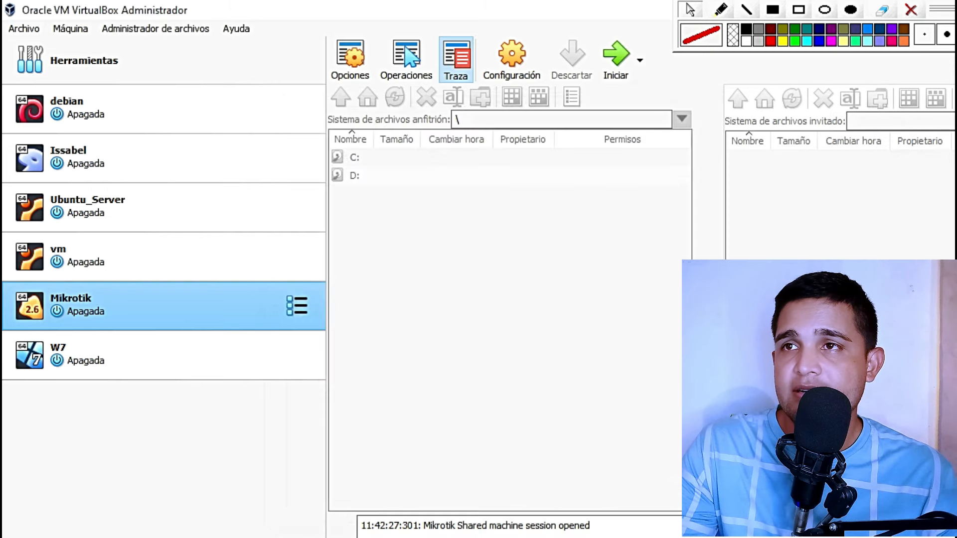
Restart the Mikrotik virtual machine and run interface/print to check for the second Ethernet interface
click(614, 55)
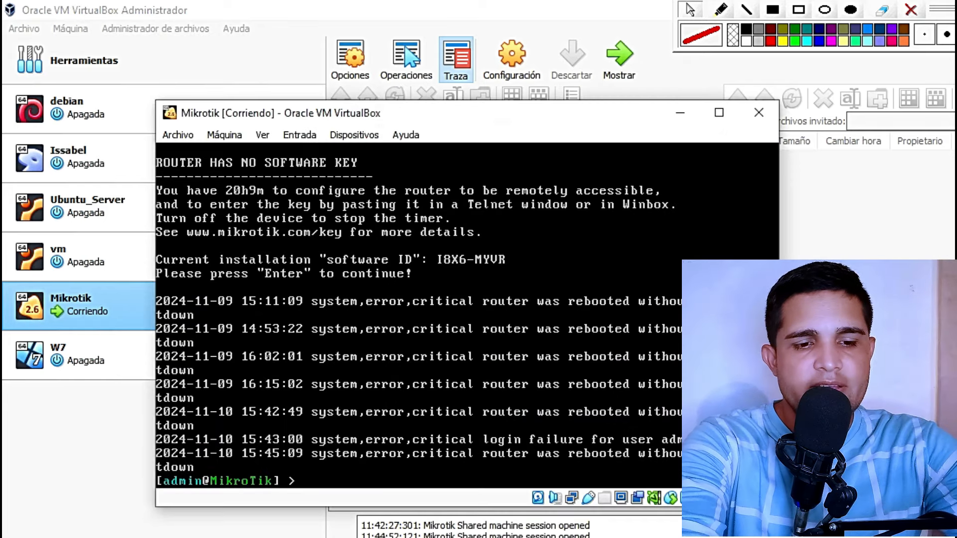
text(erface/print)
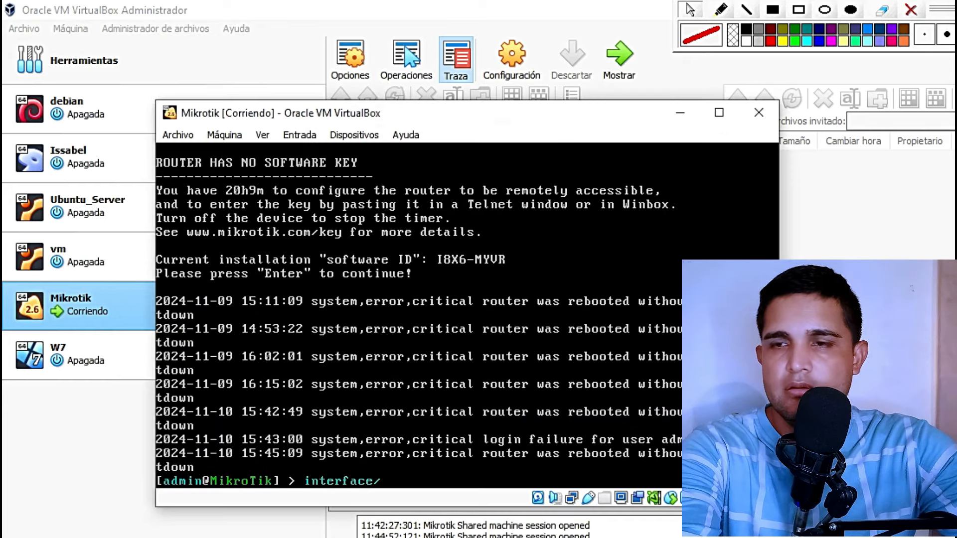
key(Return)
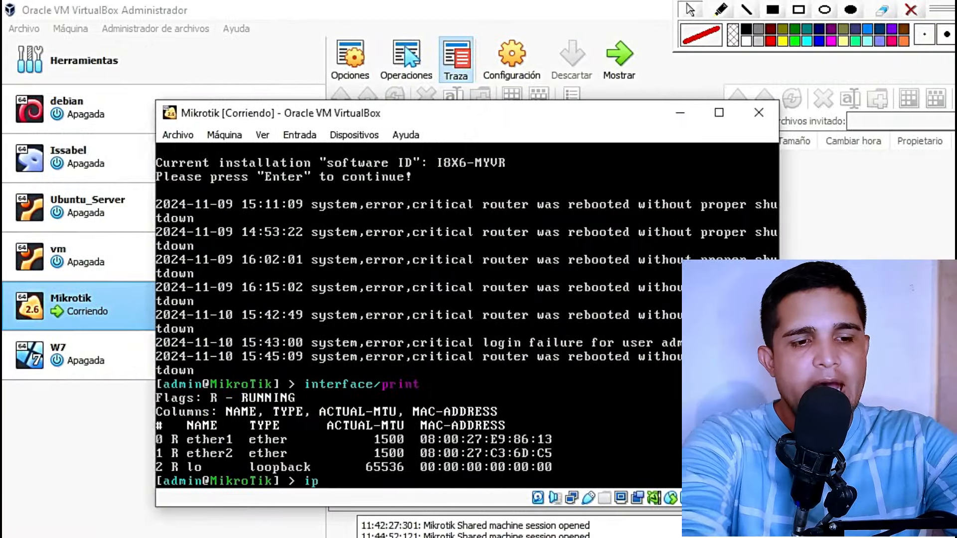
Run ip address/print in the Mikrotik console to list the router's IP addresses
key(Tab)
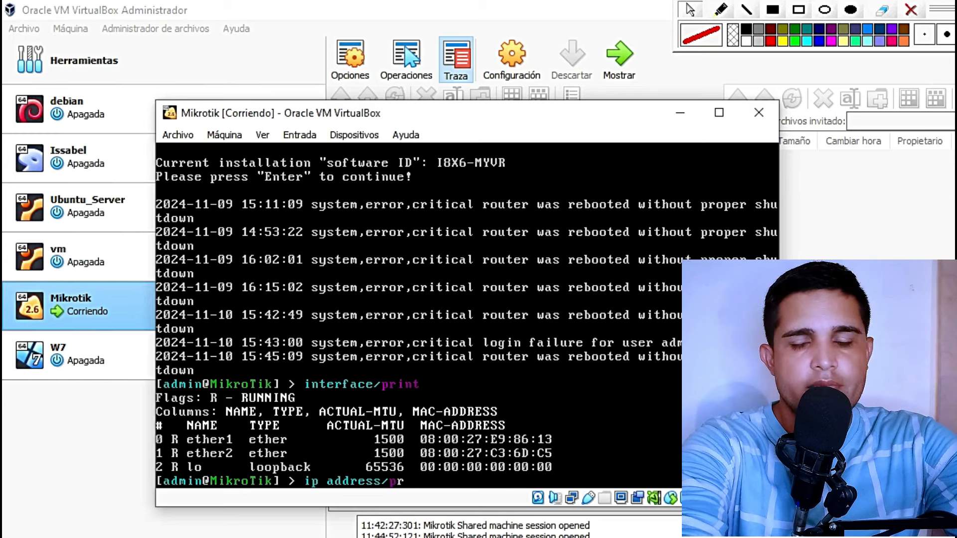
key(Return)
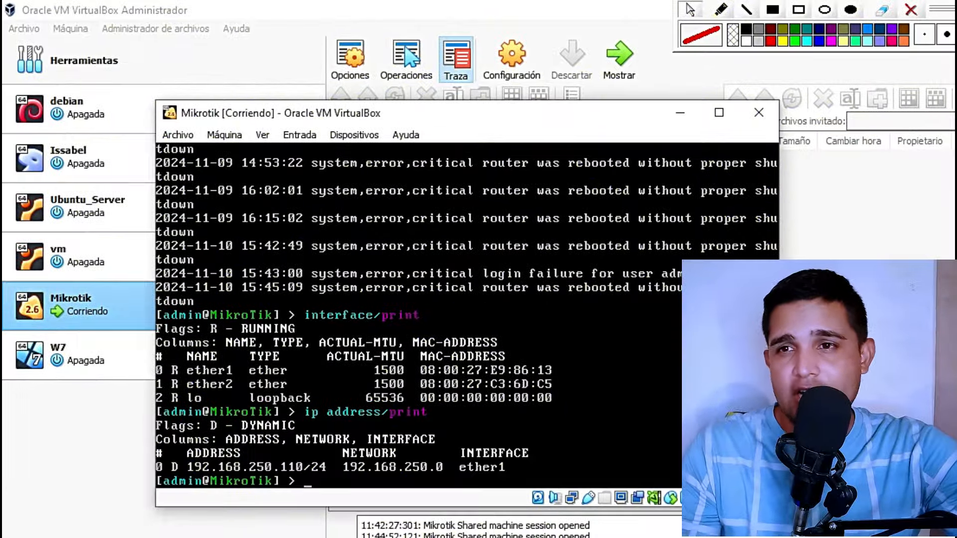
Try to add a DHCP client on the first Ethernet interface with ip dhcp-client add interface=ether1 disabled=no
text(p )
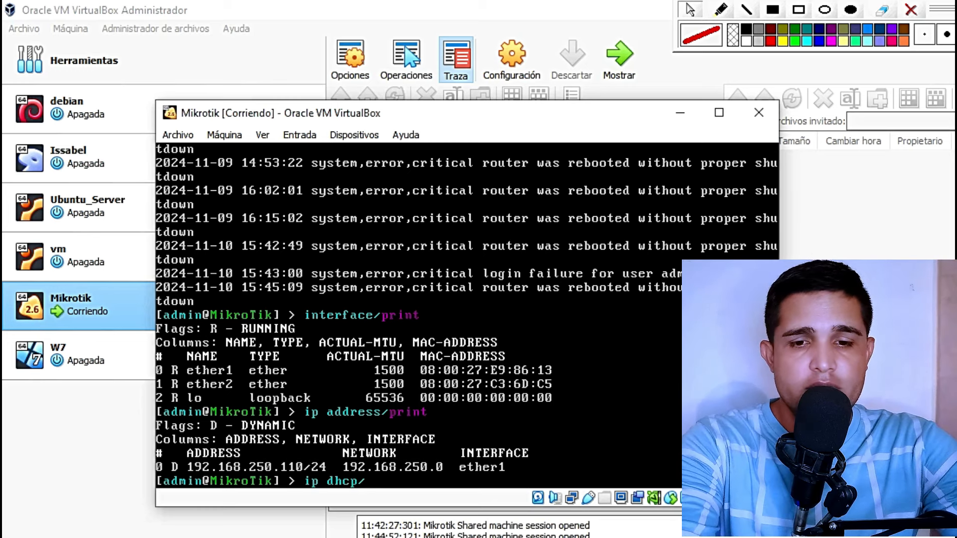
text(dhcp-)
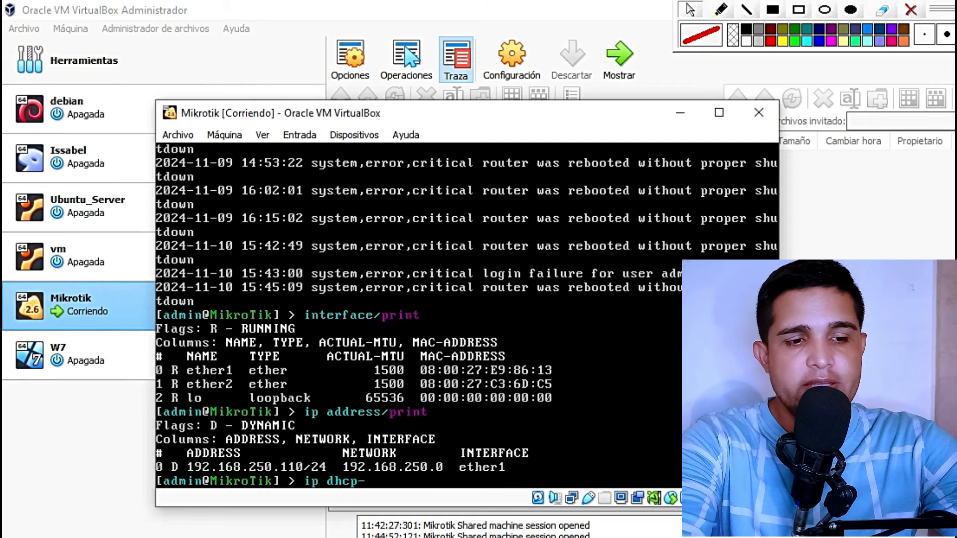
text(client add )
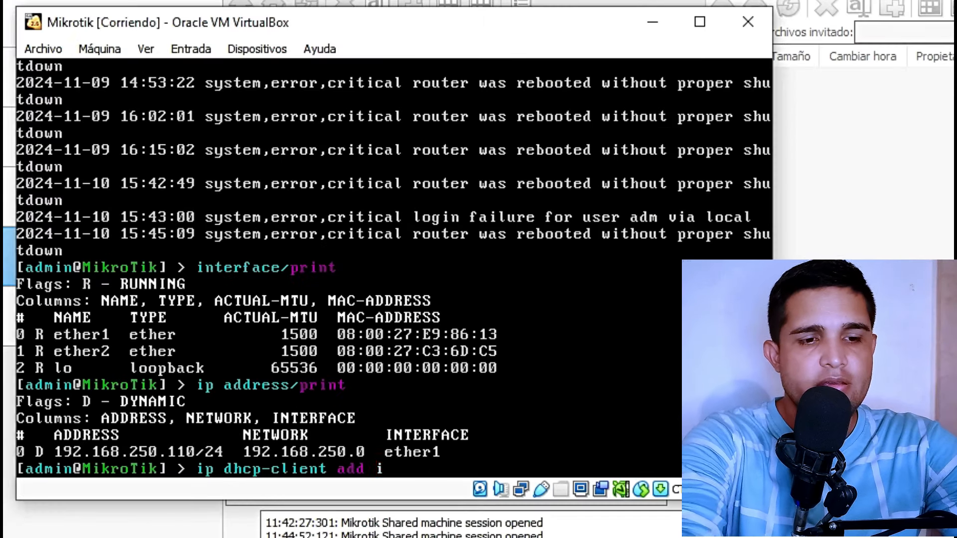
text(interface=)
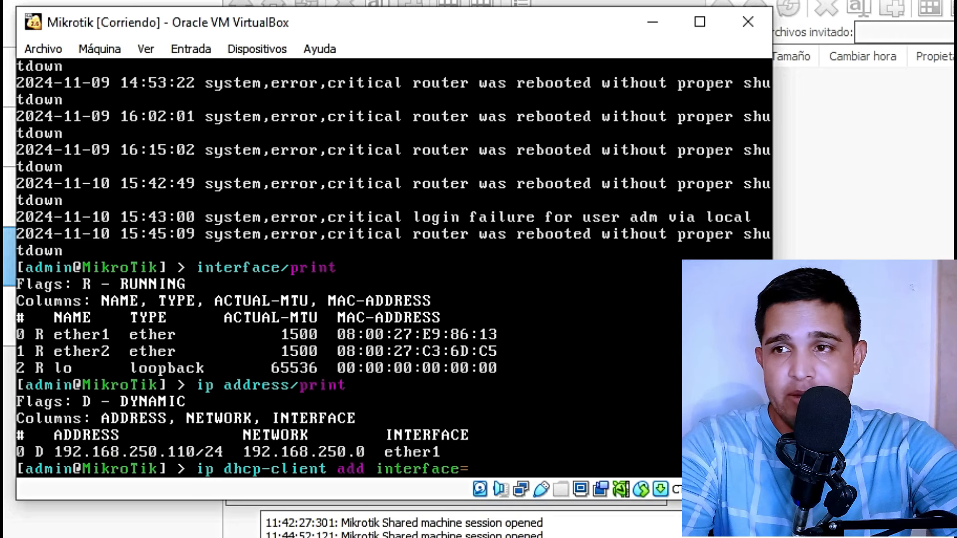
text(eth)
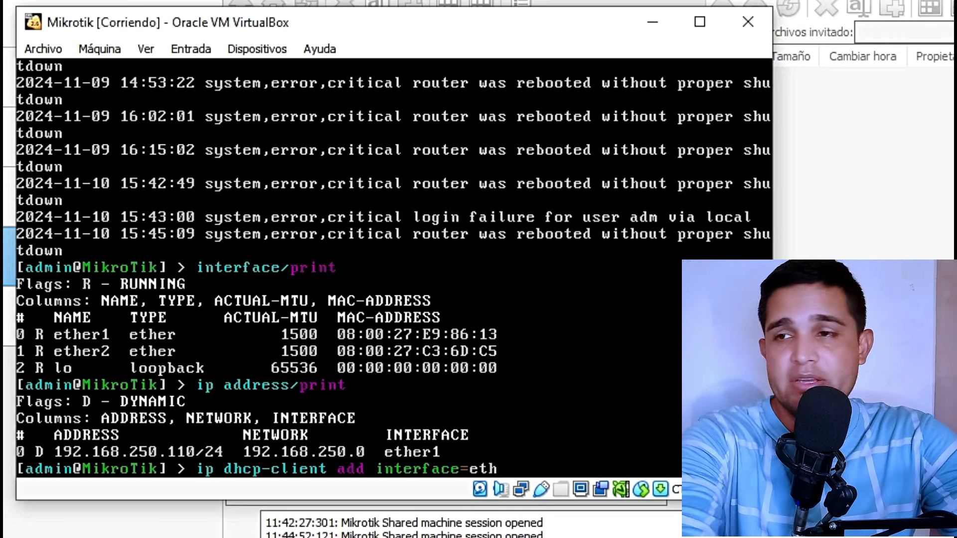
text(er)
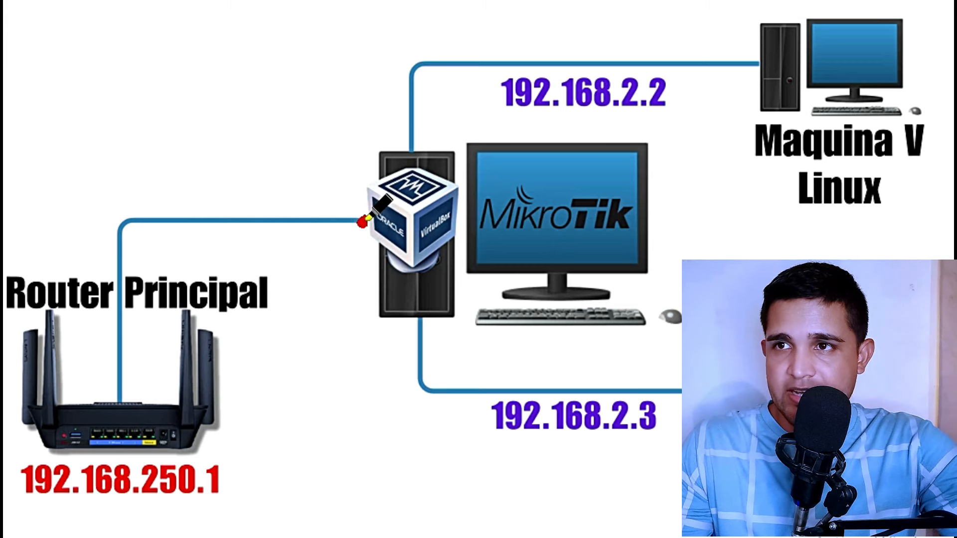
mouse_move(363, 221)
mouse_down()
mouse_move(249, 204)
mouse_move(128, 333)
mouse_move(113, 394)
mouse_move(149, 368)
mouse_up()
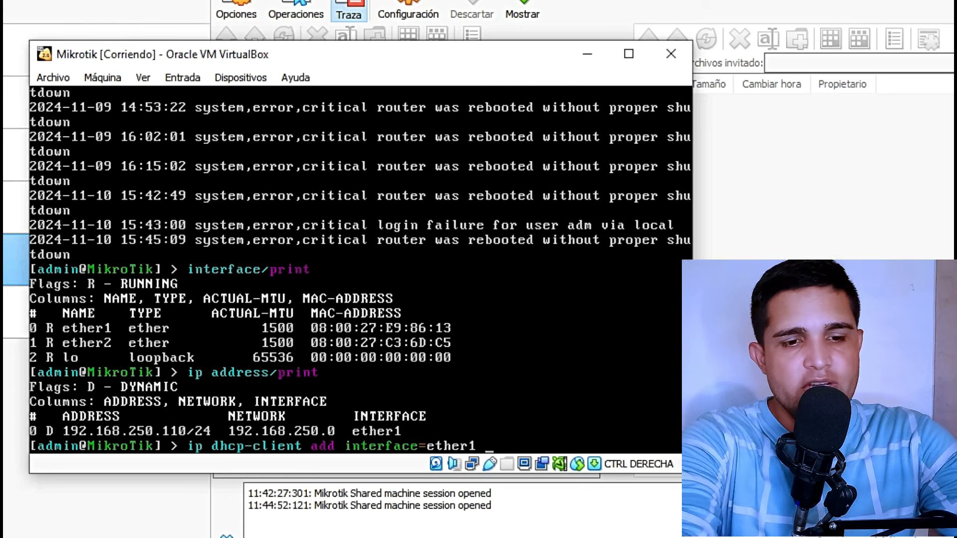
text(isabled=no)
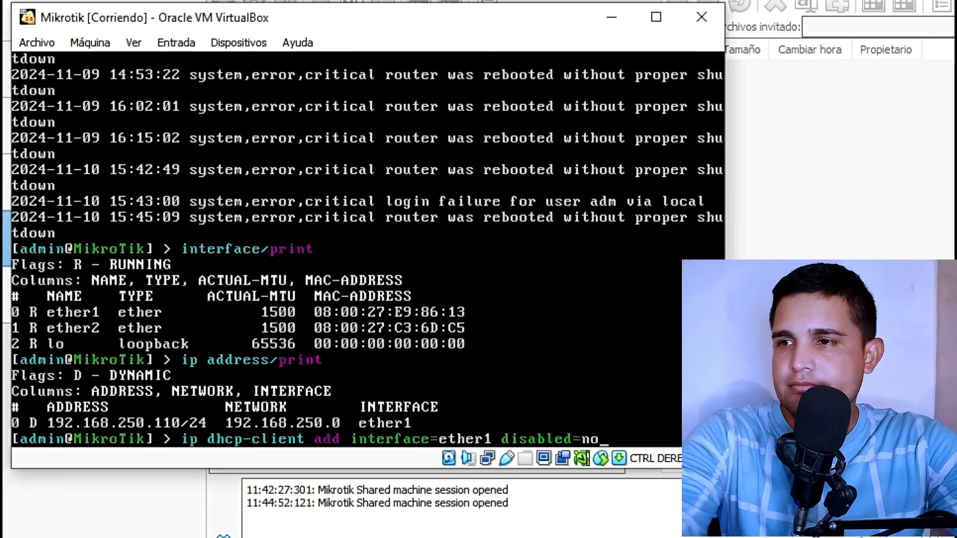
key(Return)
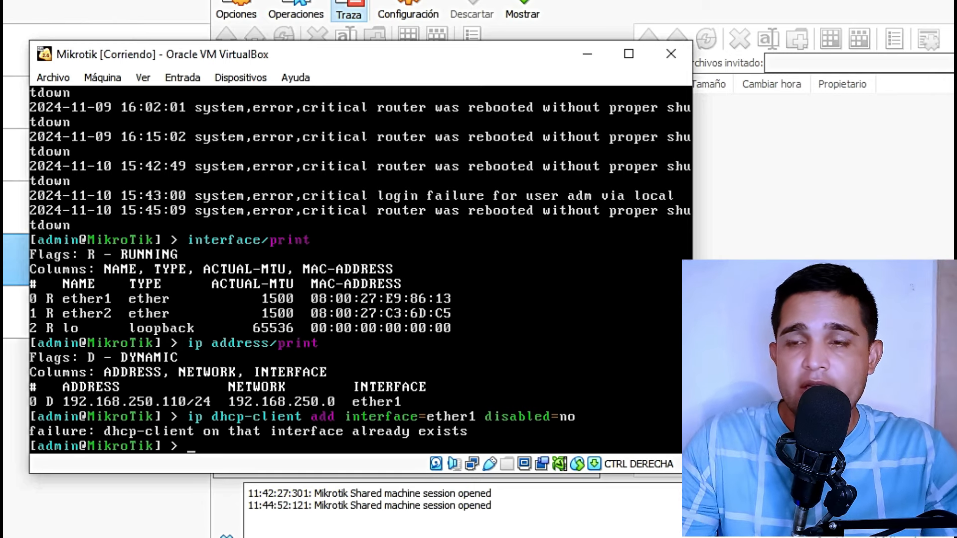
Rerun ip address/print to check the address assigned to ether1
key(Up)
key(Up)
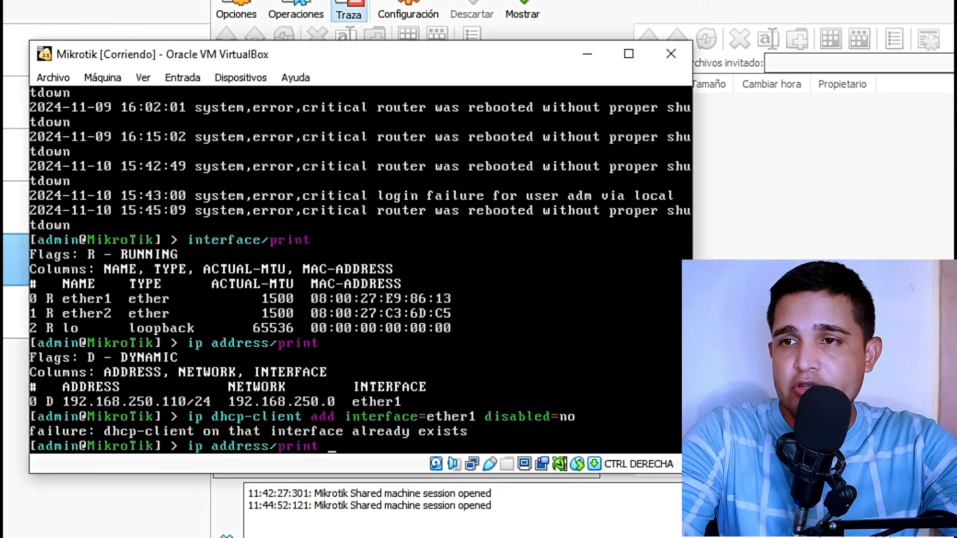
key(Return)
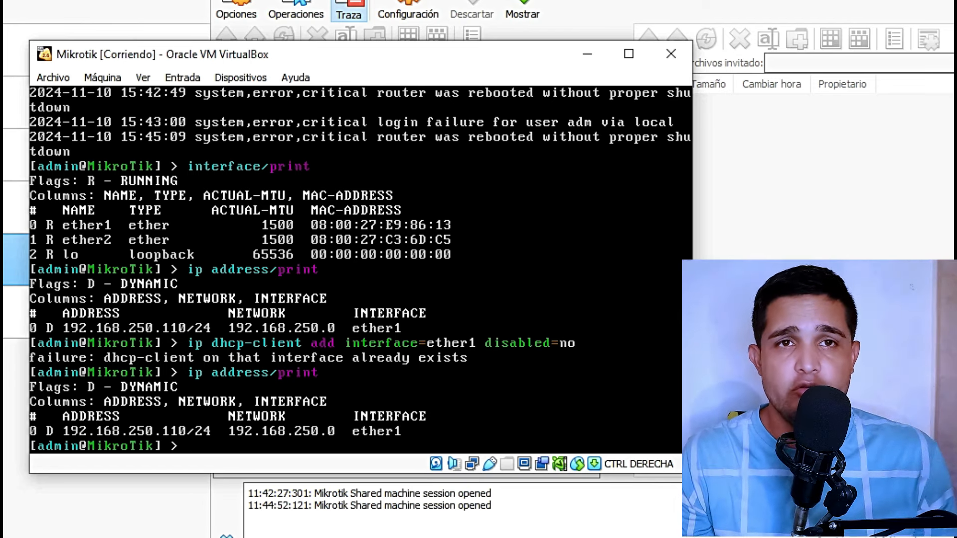
Launch winbox64.exe on the host, connect to the router at 192.168.250.110 as admin, and dismiss the RouterOS welcome notice
key(super)
text(wind)
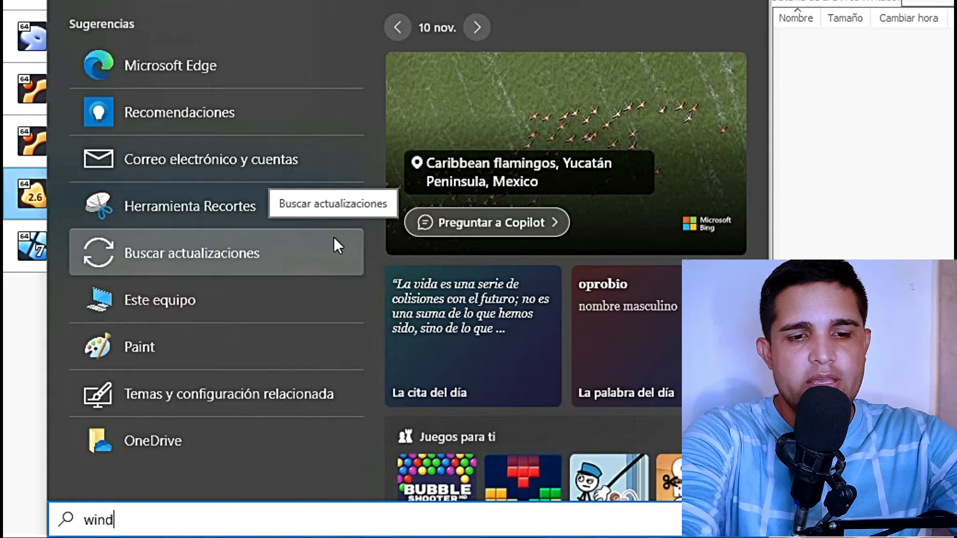
key(BackSpace)
text(b)
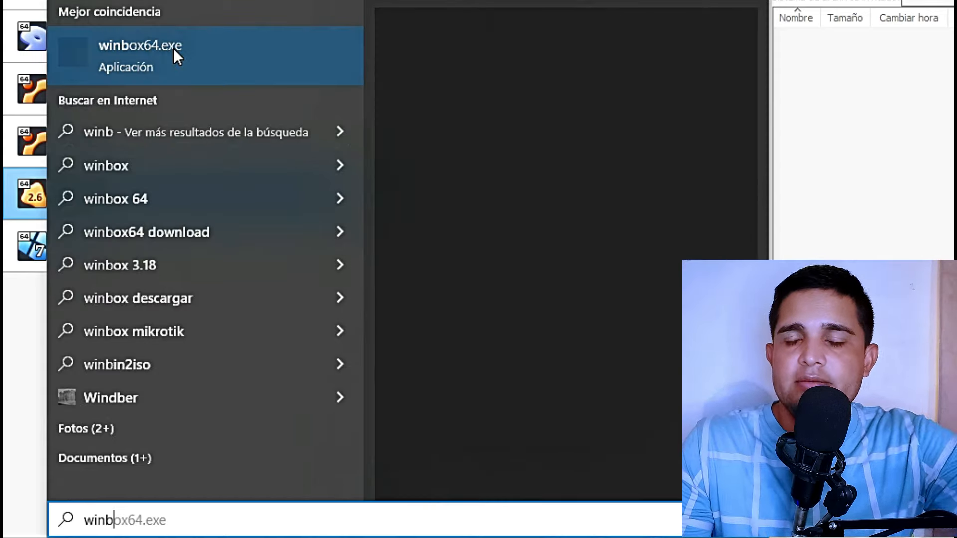
click(173, 50)
drag(261, 23, 318, 56)
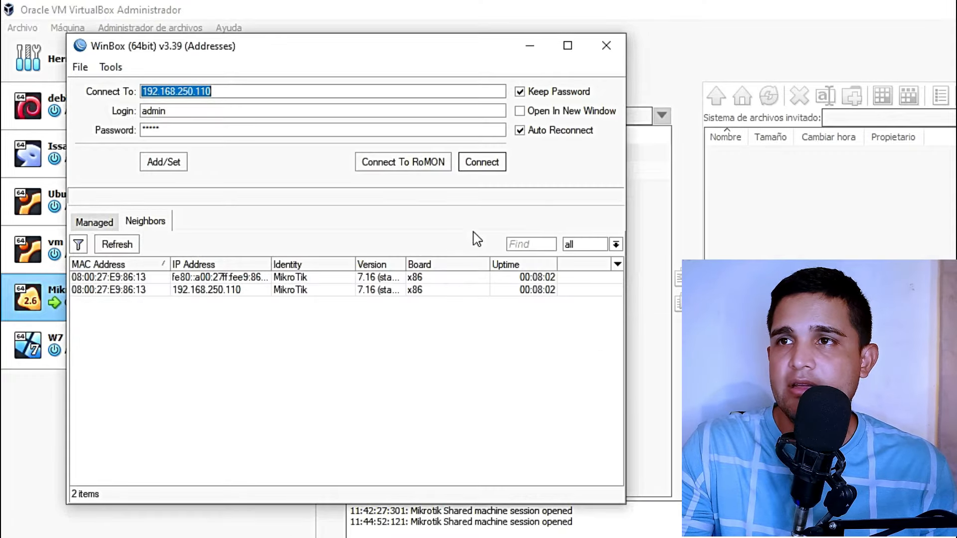
click(490, 169)
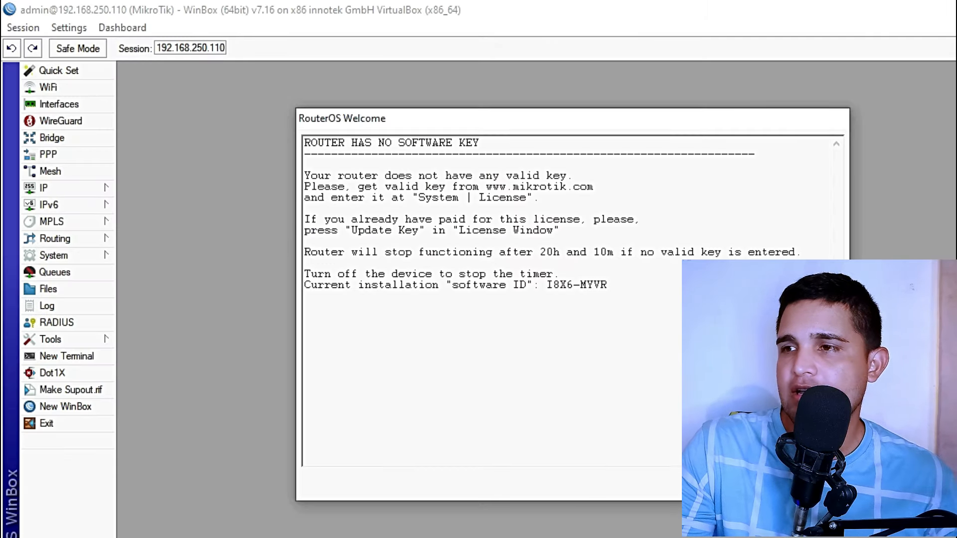
key(Return)
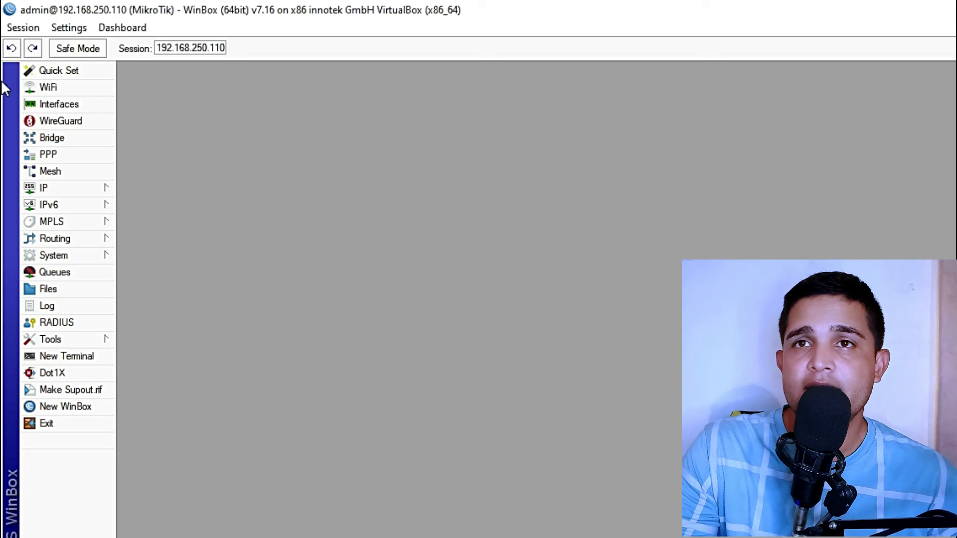
Open the router's interface list and examine the ether1 and ether2 entries
click(68, 105)
click(194, 183)
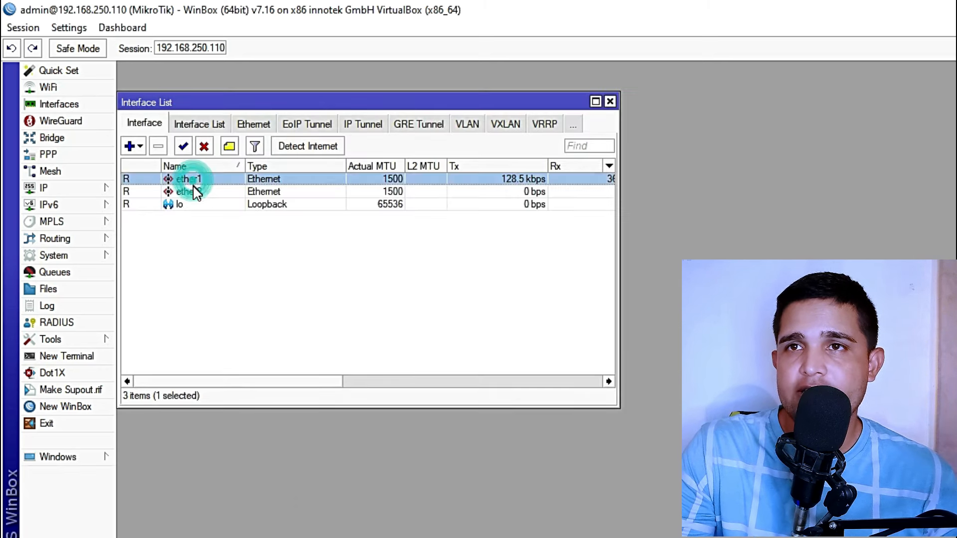
click(194, 190)
click(194, 182)
click(195, 190)
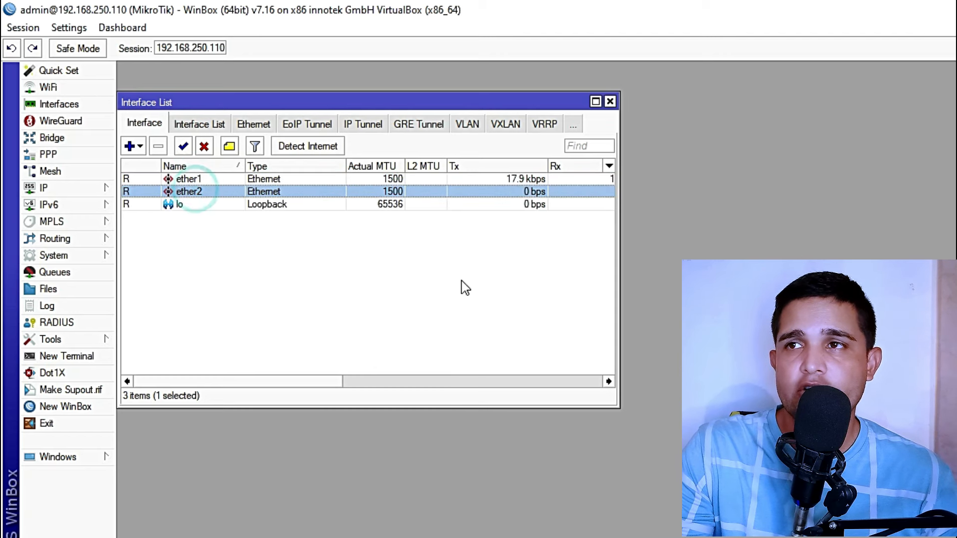
Add IP address 192.168.2.1 with network 192.168.2.0 on interface ether2, and close the address list
click(45, 188)
click(147, 182)
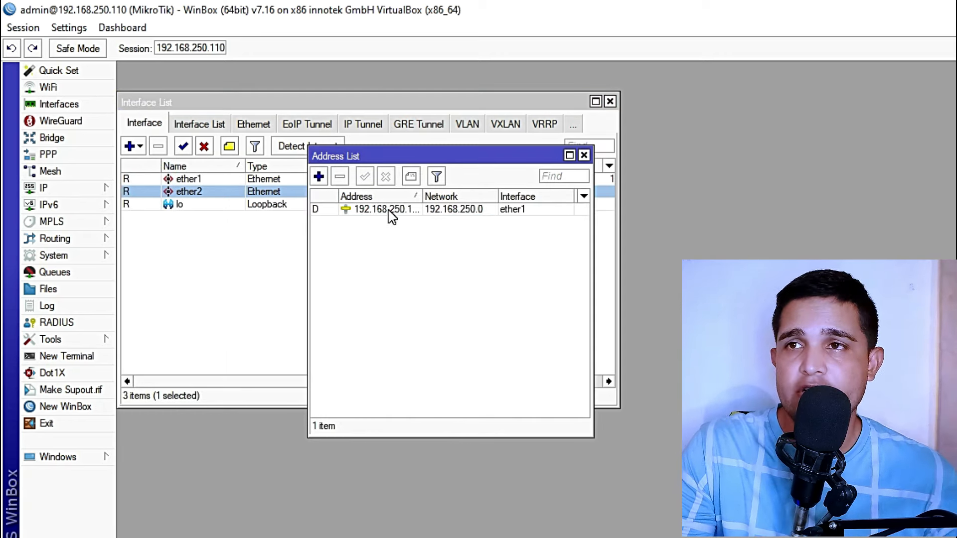
click(319, 176)
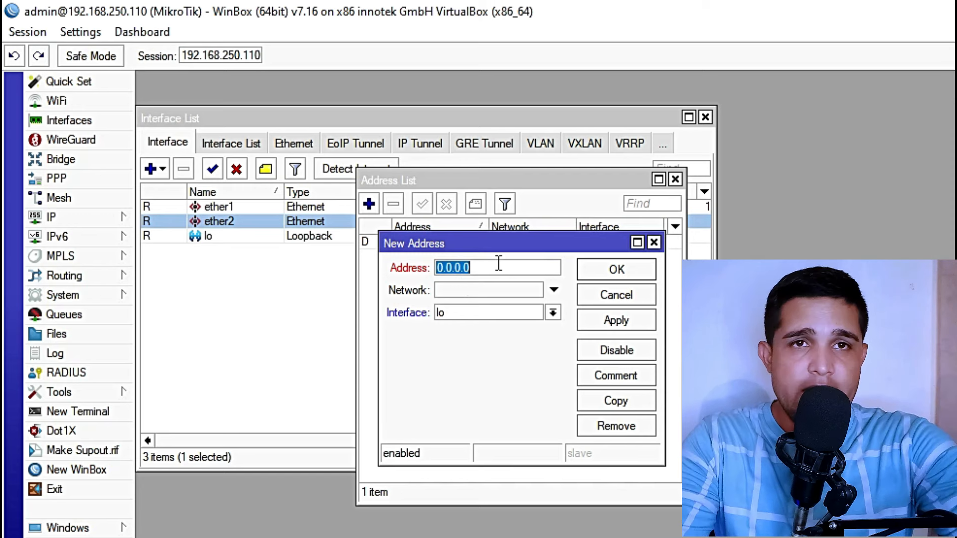
text(192.168.2)
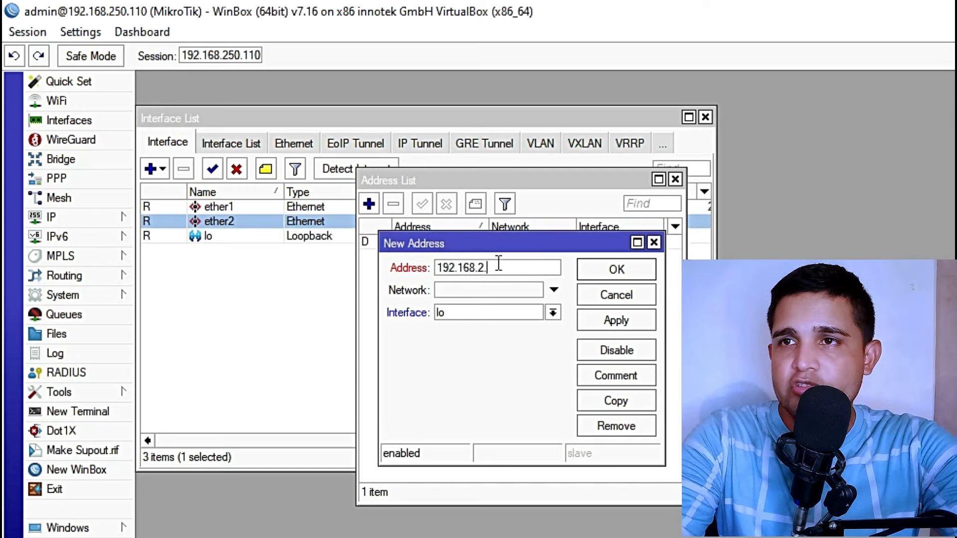
text(.1)
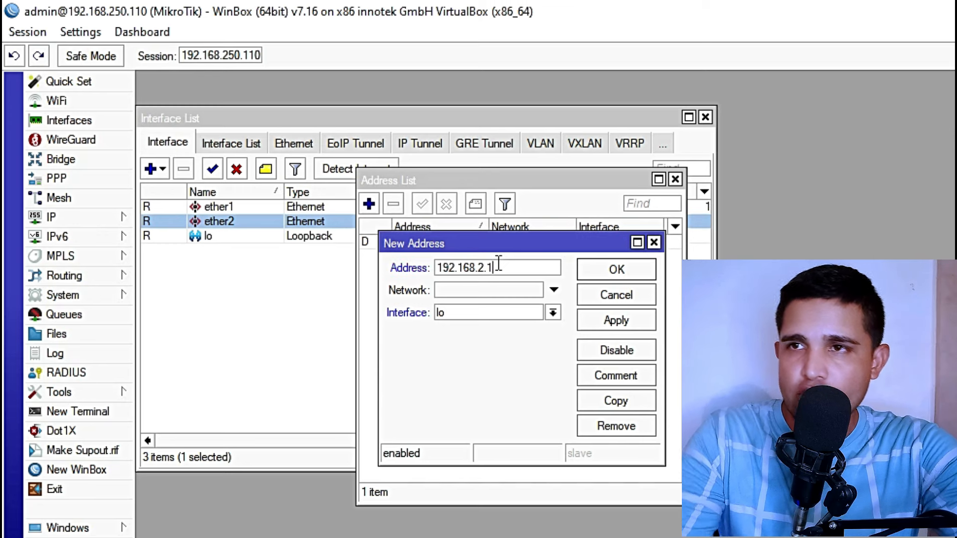
click(554, 289)
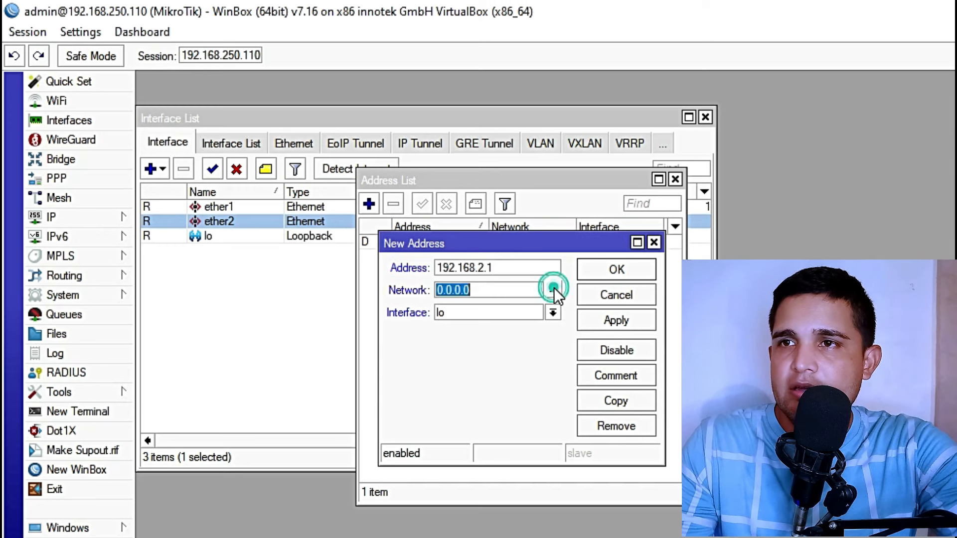
text(19)
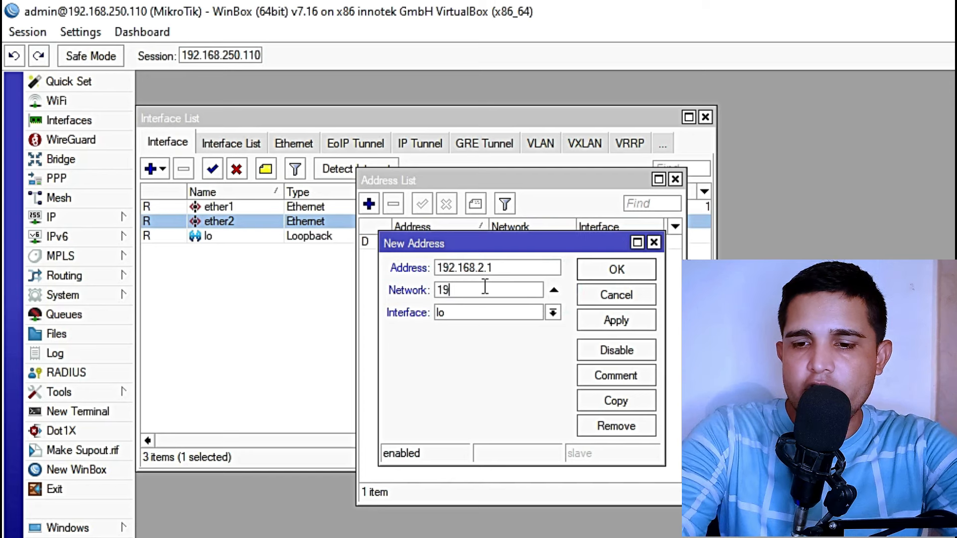
text(2.168.2.0)
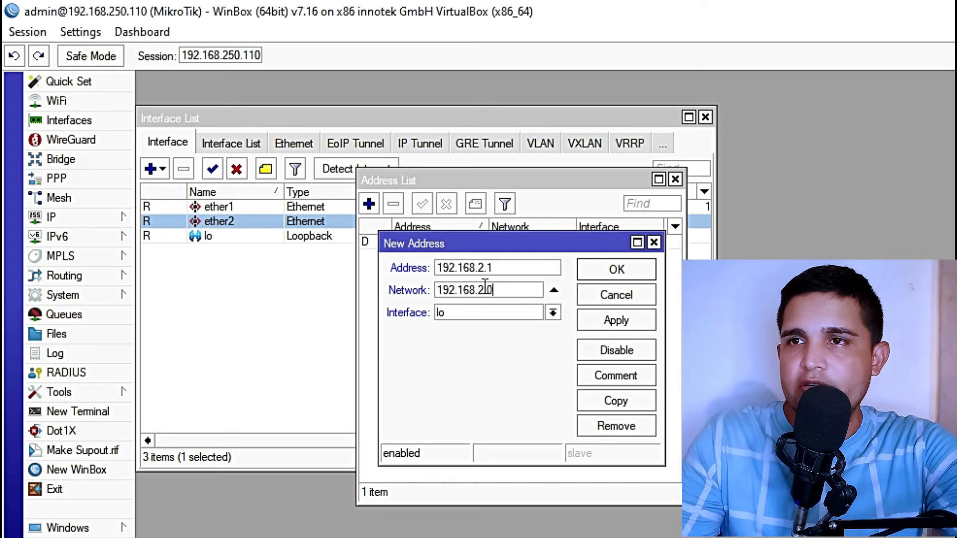
click(552, 313)
click(461, 340)
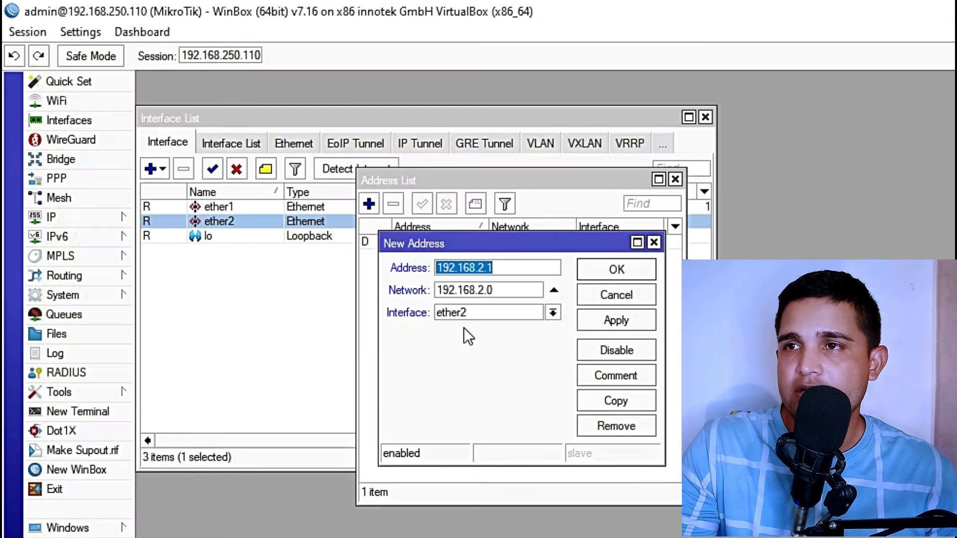
click(627, 317)
click(645, 271)
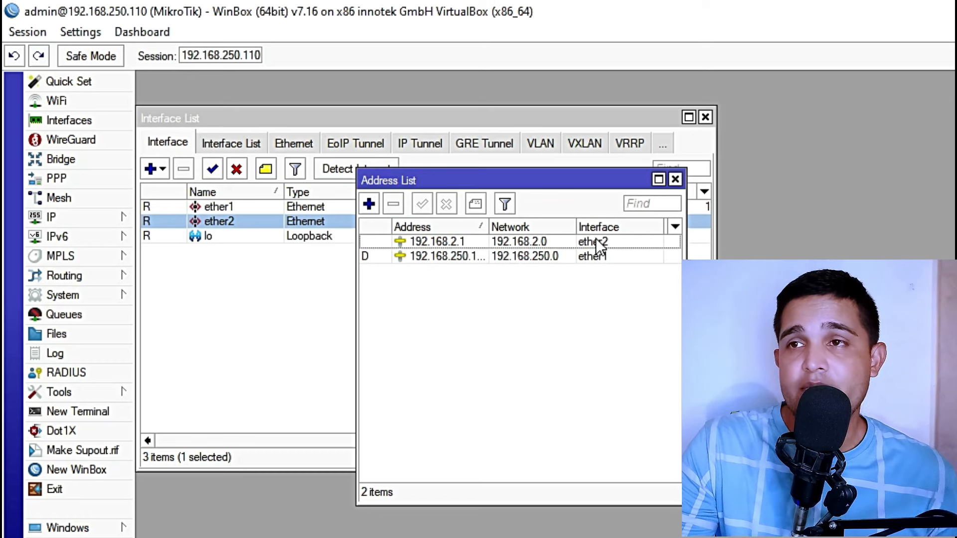
click(675, 179)
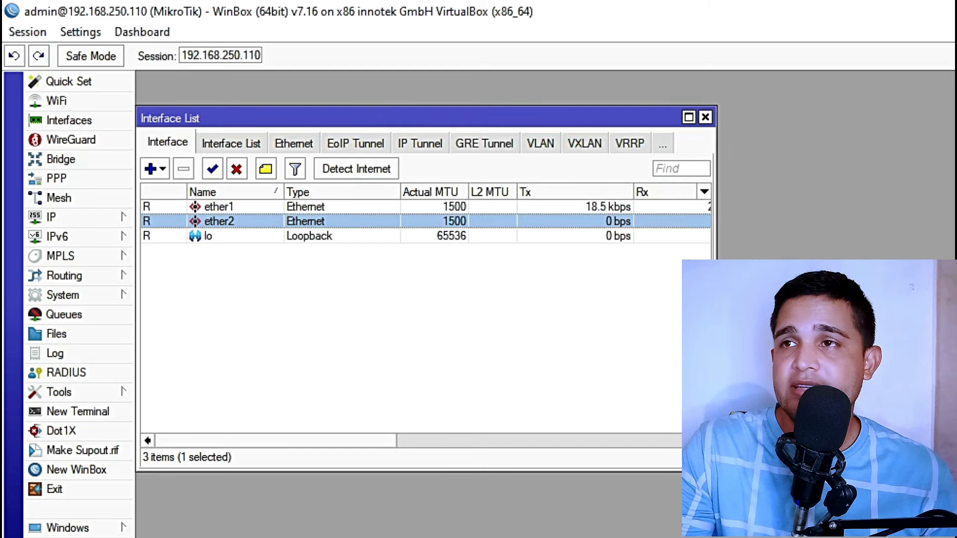
drag(438, 121, 468, 117)
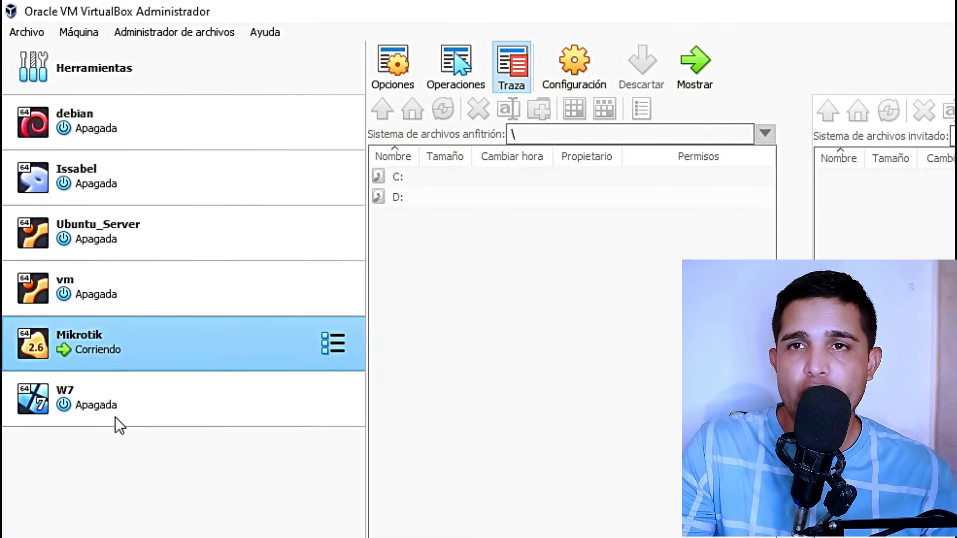
Connect network adapter 1 of the W7 virtual machine to the internal network named interno, and save its settings
click(109, 398)
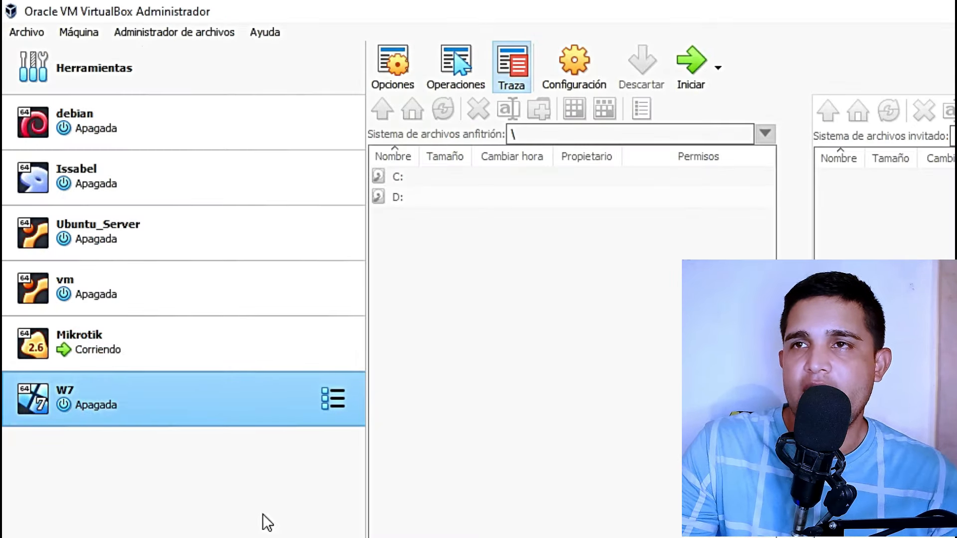
click(574, 65)
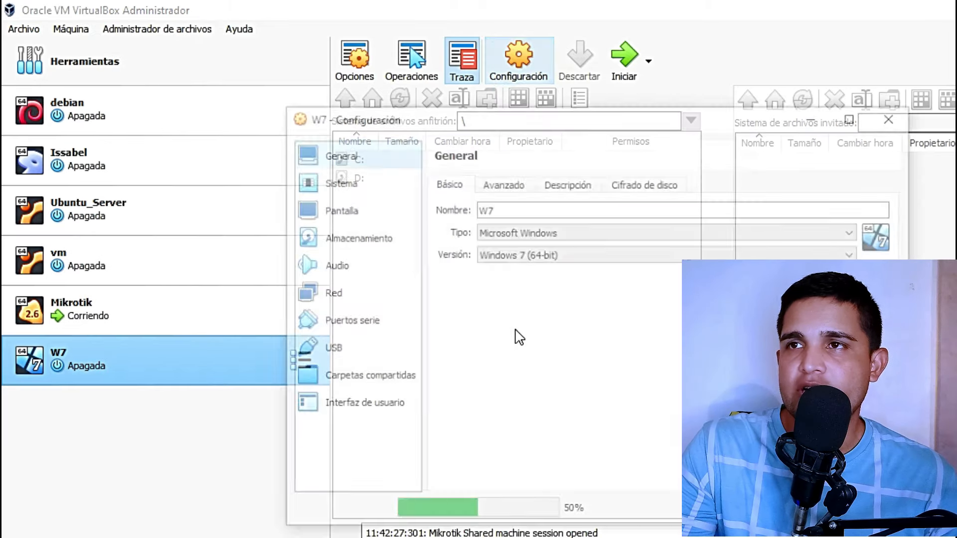
click(328, 292)
click(638, 229)
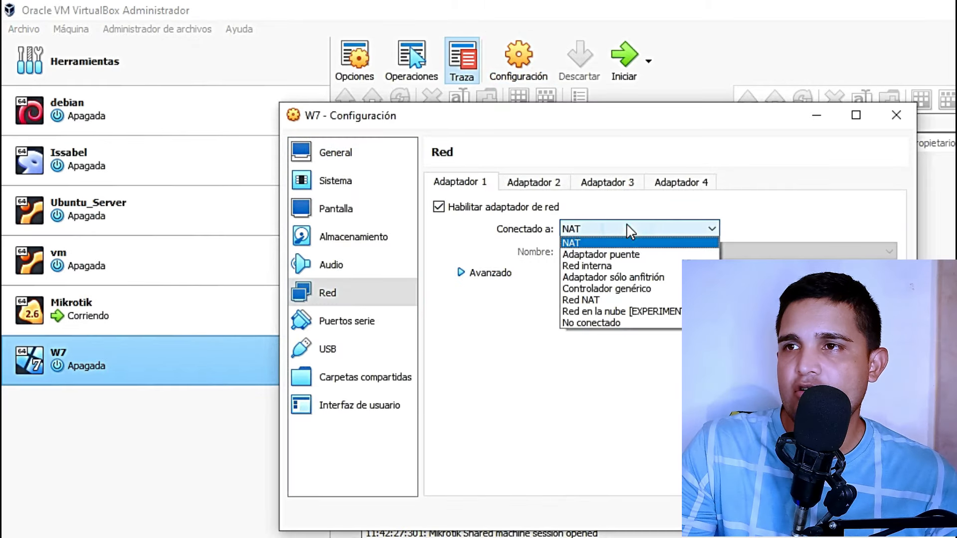
click(591, 267)
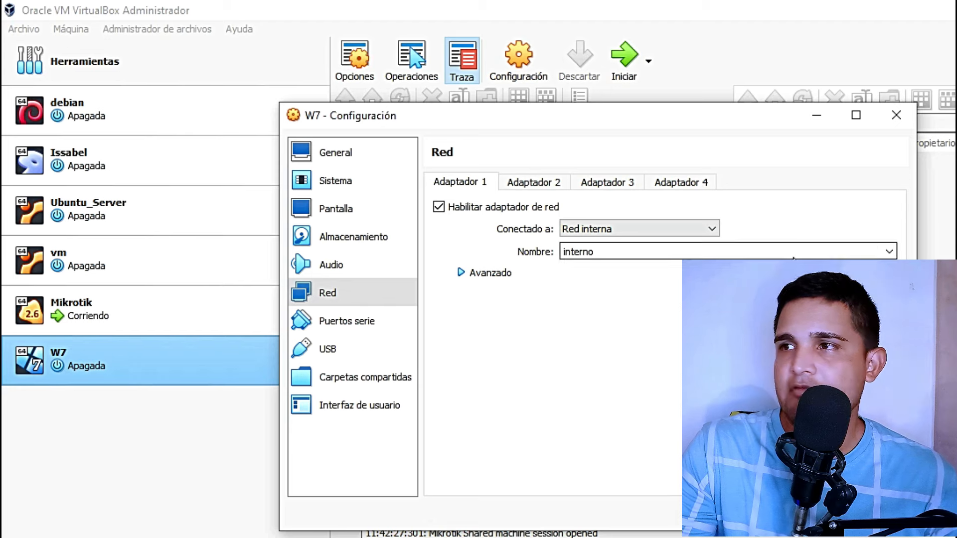
click(890, 252)
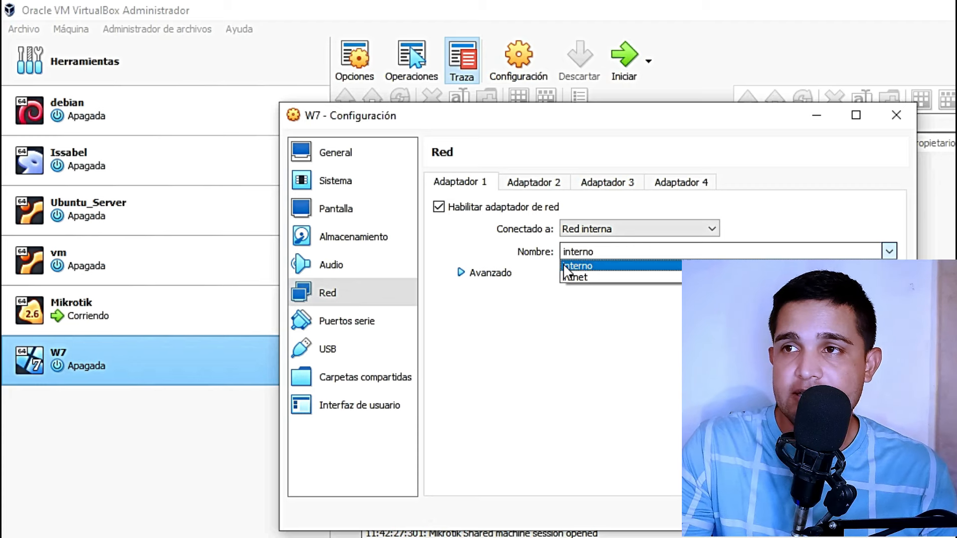
click(586, 265)
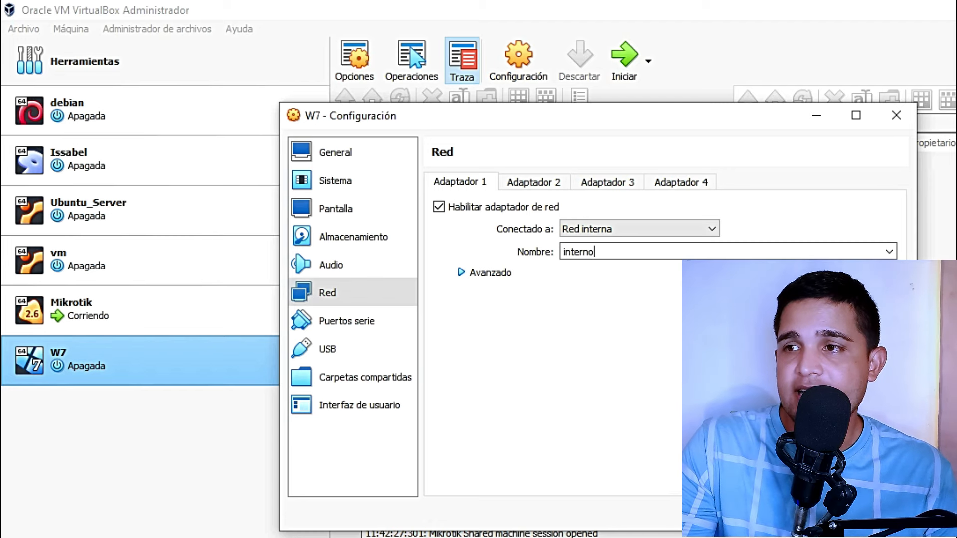
click(738, 513)
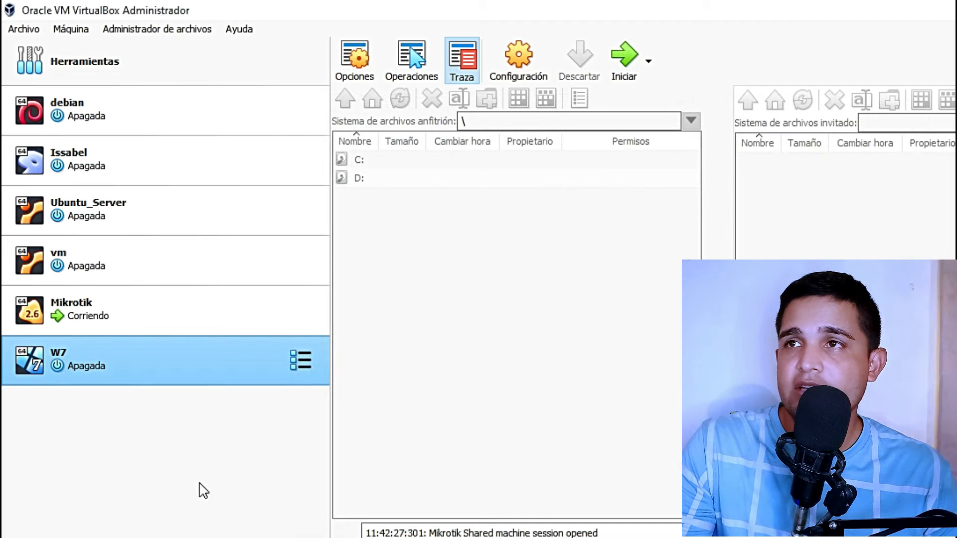
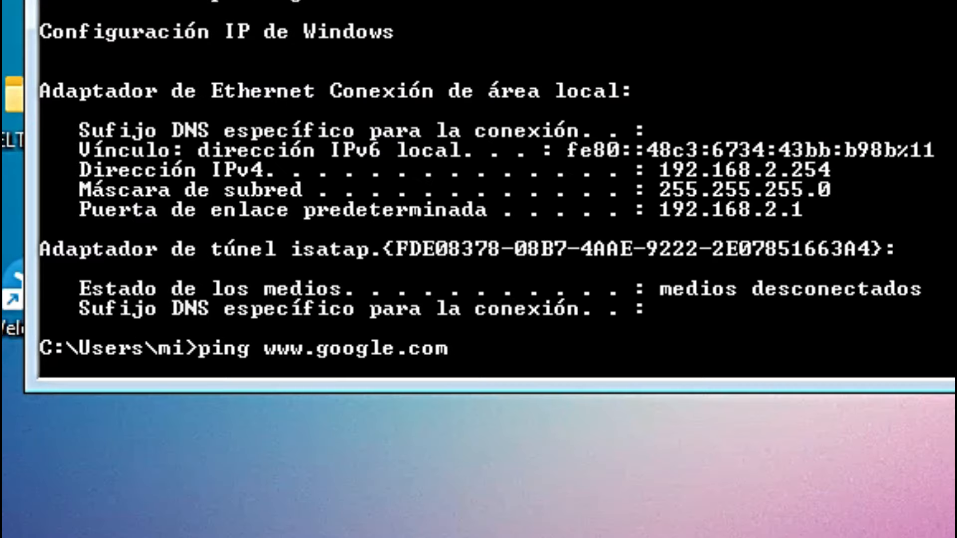
key(Return)
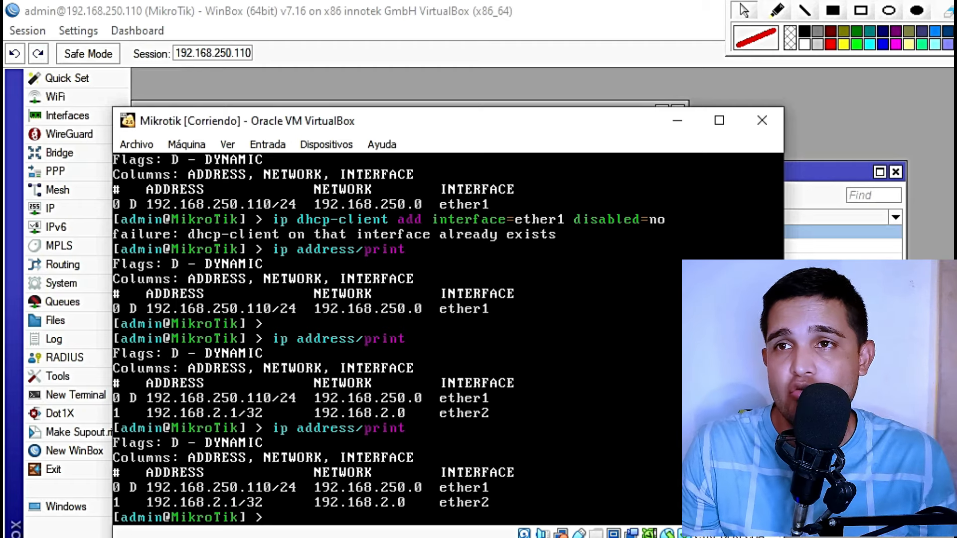
Rerun ip address/print in the Mikrotik virtual machine's console to check the addresses of both interfaces
drag(395, 120, 418, 89)
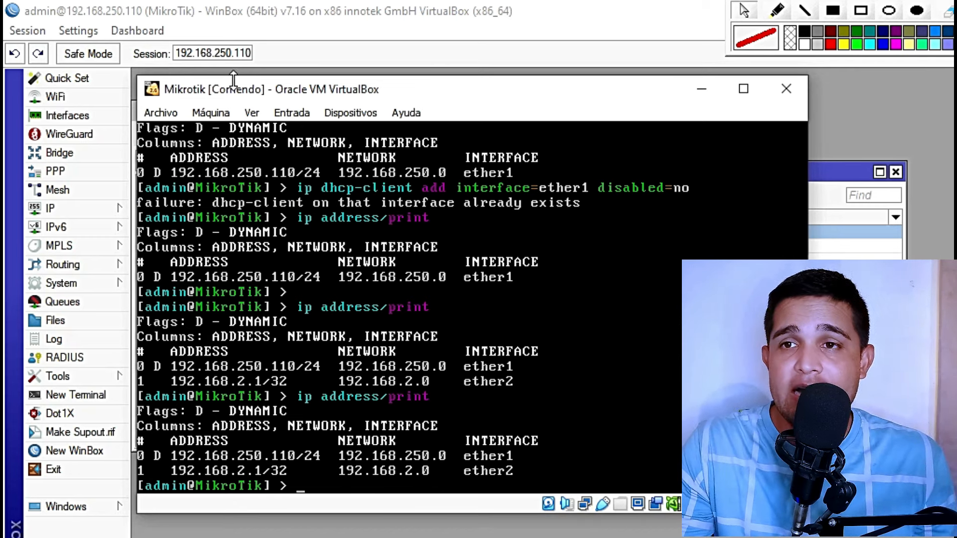
key(Up)
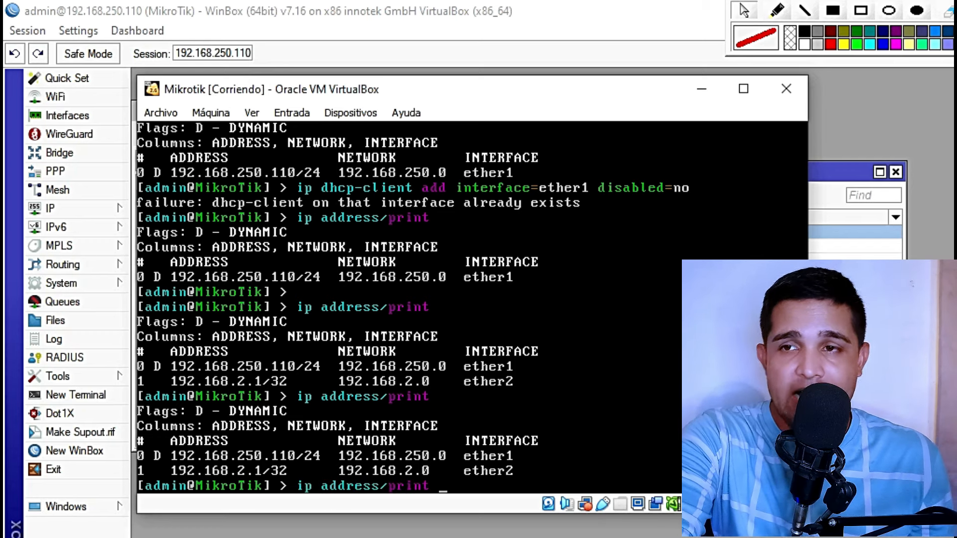
key(Return)
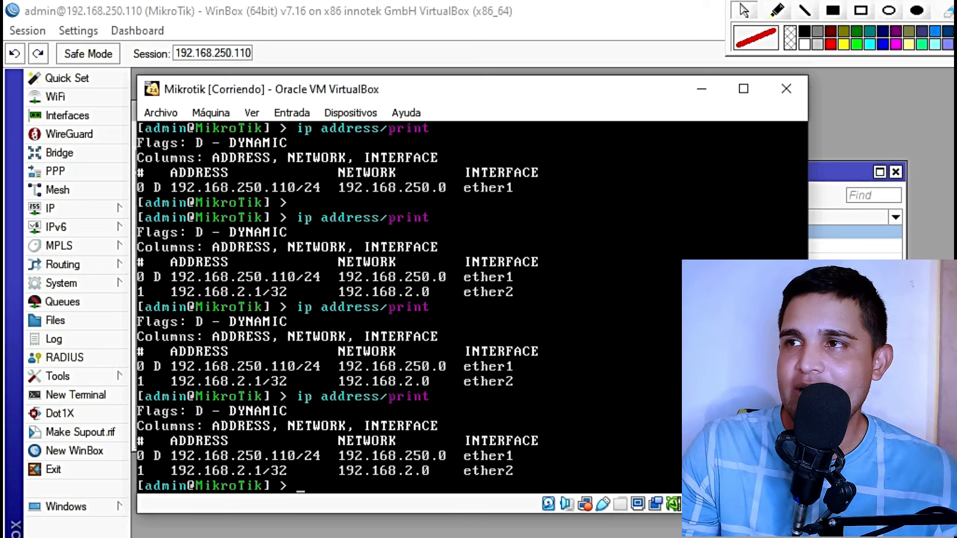
In WinBox, change the ether2 address to 192.168.2.1/24 in the router's address list
click(838, 183)
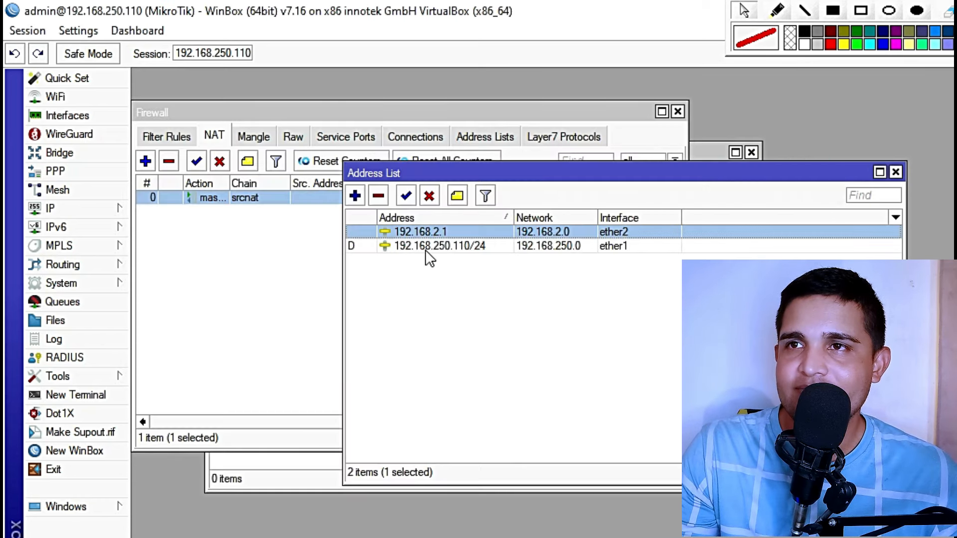
click(68, 210)
click(187, 202)
drag(487, 173, 299, 160)
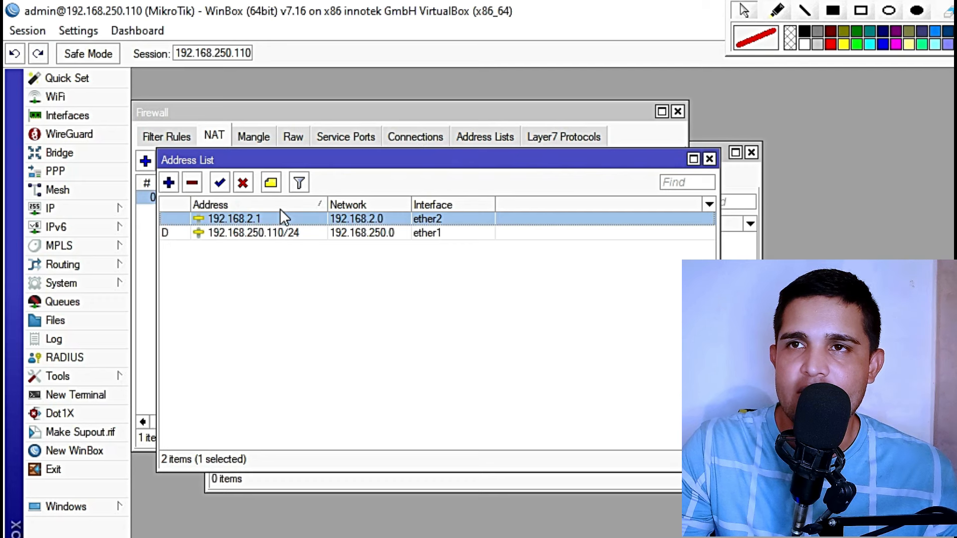
double_click(269, 218)
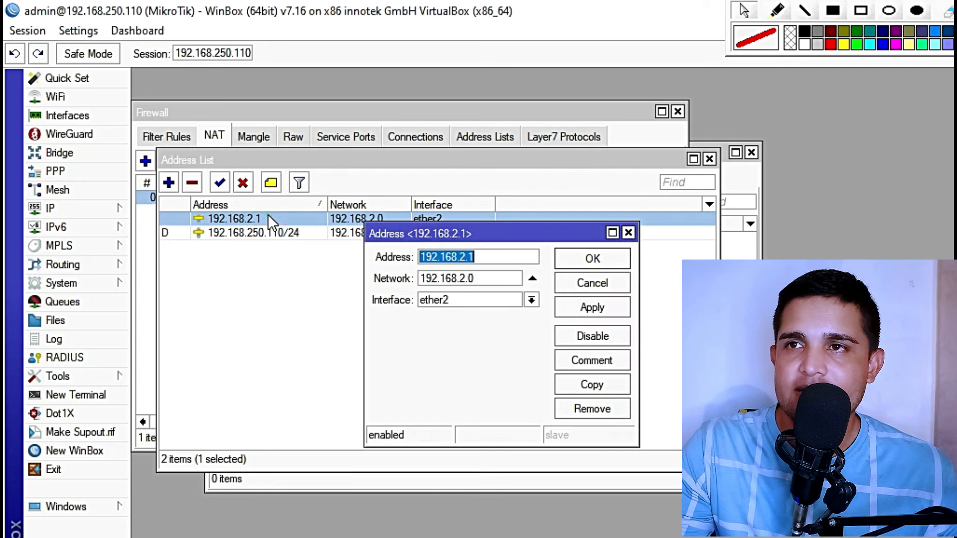
click(496, 253)
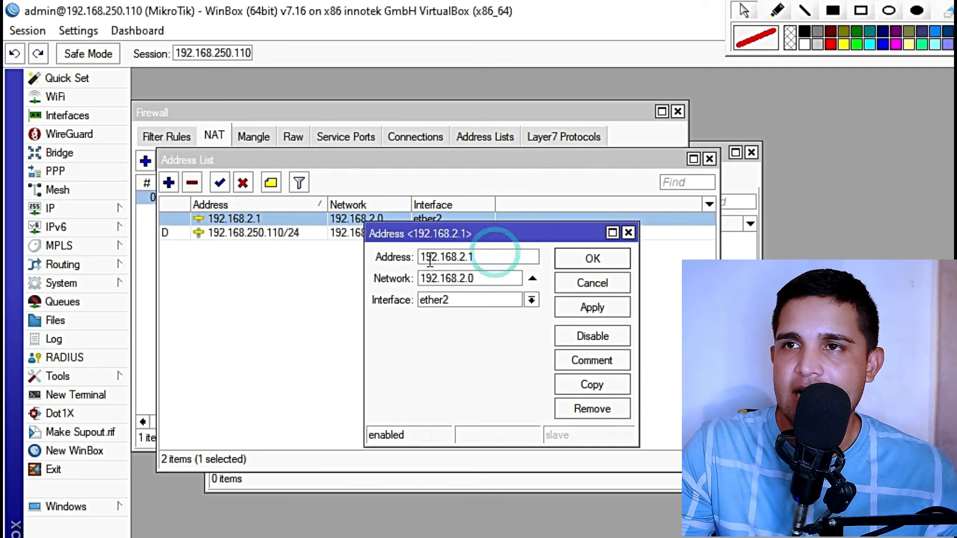
text(/24)
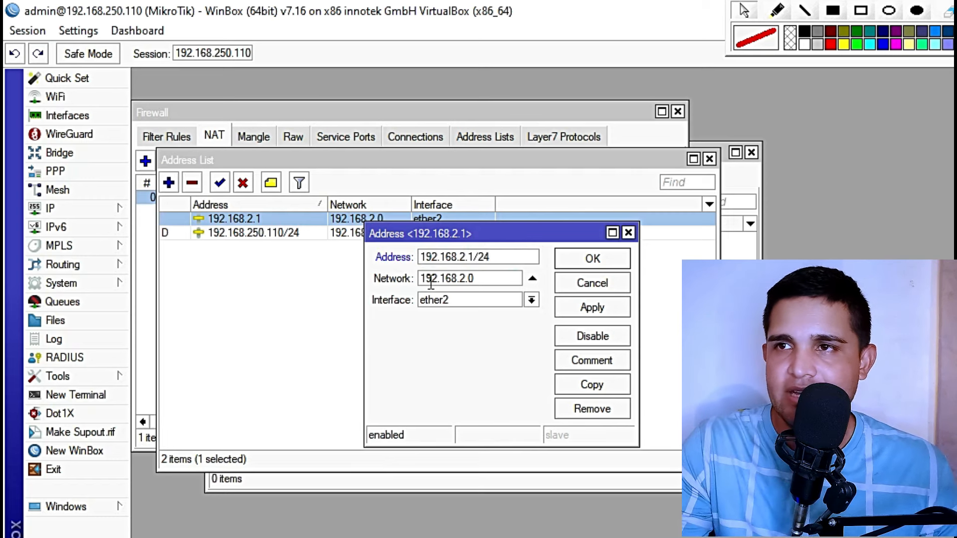
click(592, 310)
click(591, 262)
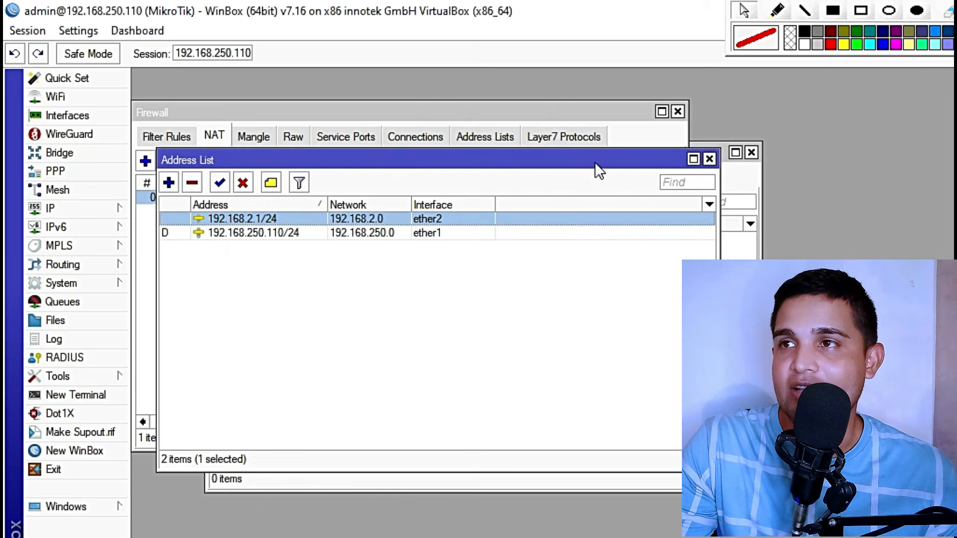
Open the router's DHCP server list and start DHCP Setup on interface ether2
click(596, 113)
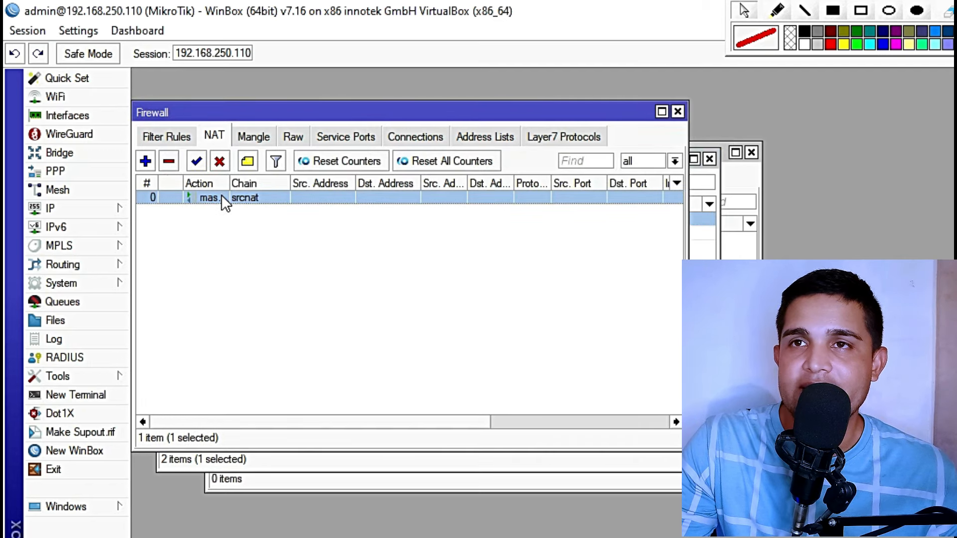
click(57, 208)
click(186, 258)
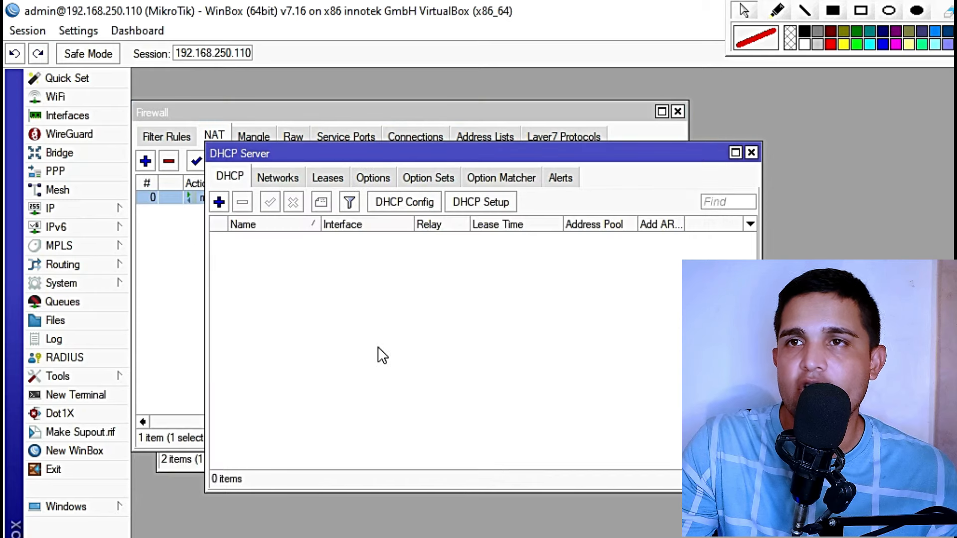
click(220, 201)
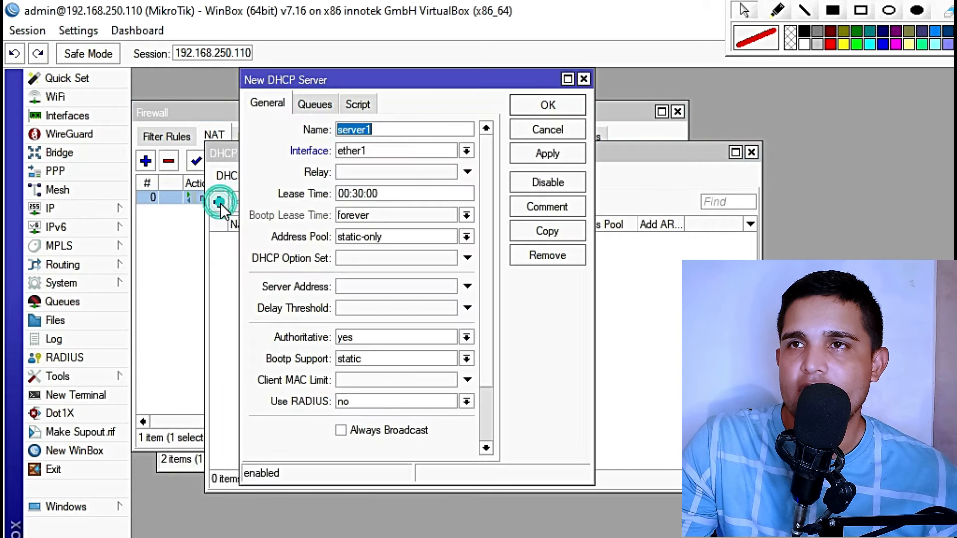
click(584, 79)
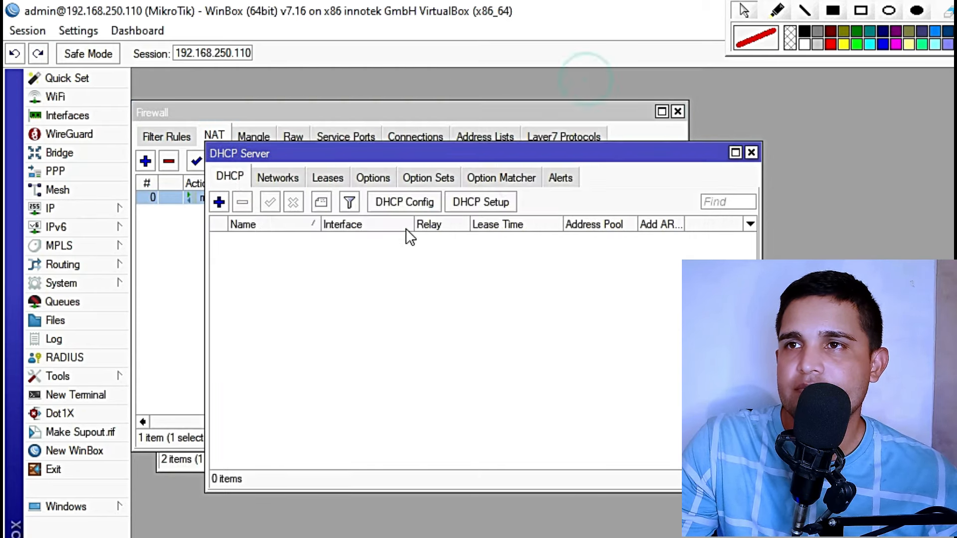
click(480, 205)
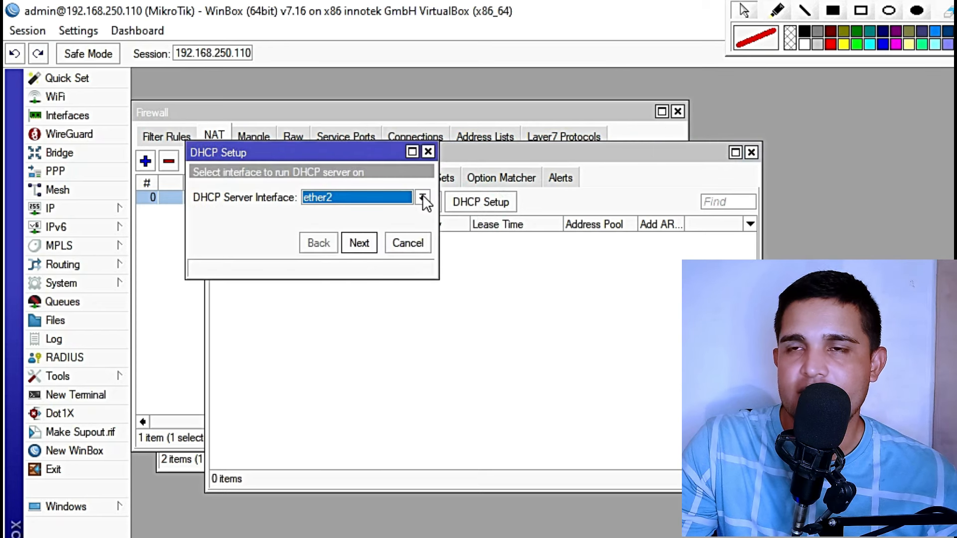
click(367, 244)
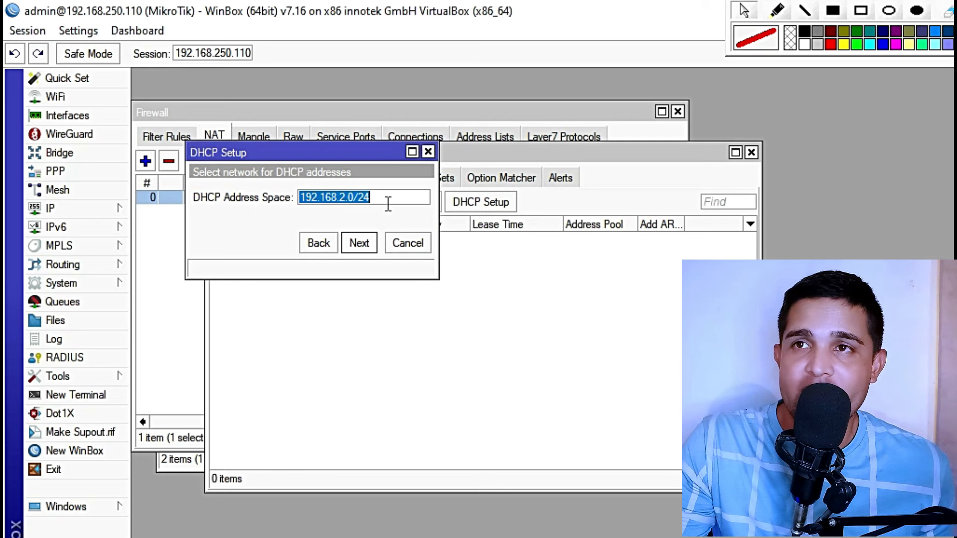
Complete DHCP Setup with address space 192.168.2.0/24, gateway 192.168.2.1, pool 192.168.2.2-192.168.2.254, and the proposed DNS servers and lease time
drag(387, 196, 363, 194)
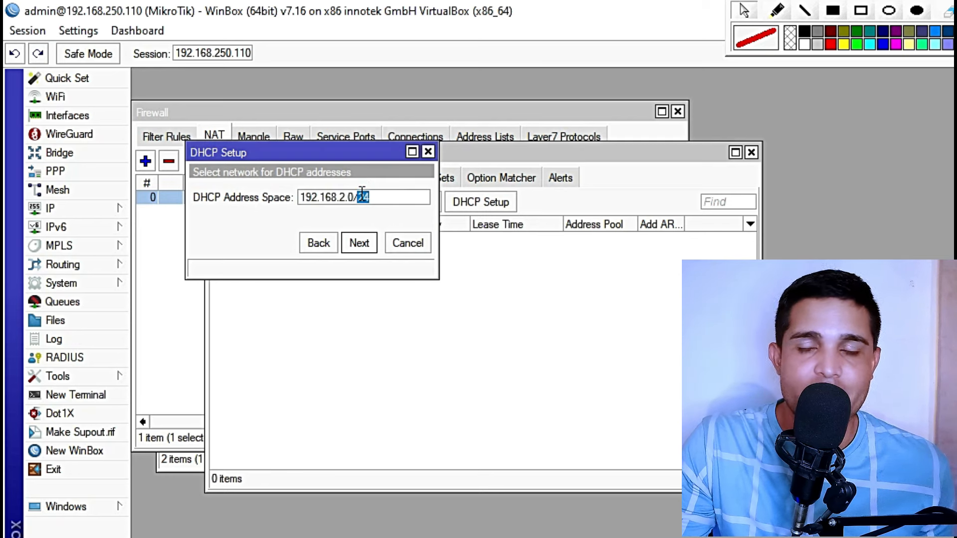
click(398, 199)
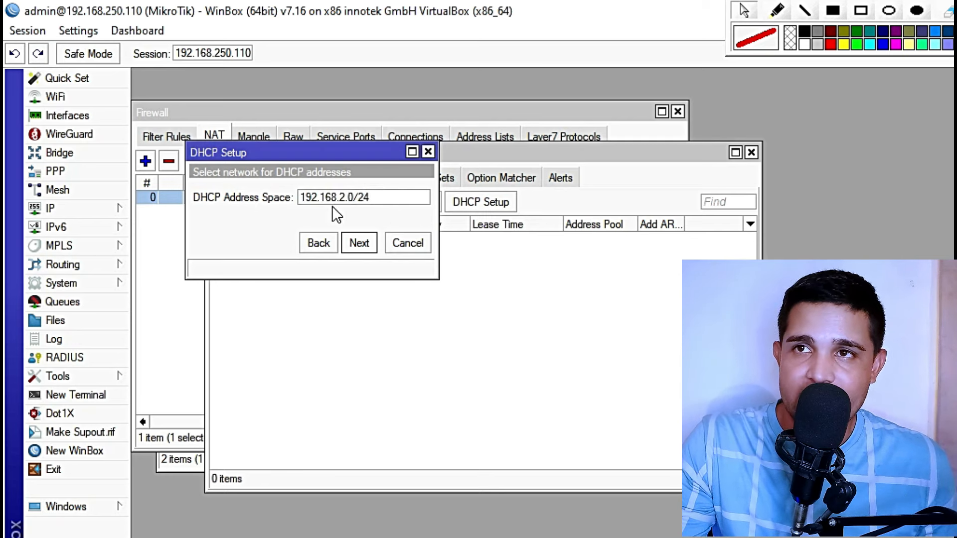
click(365, 246)
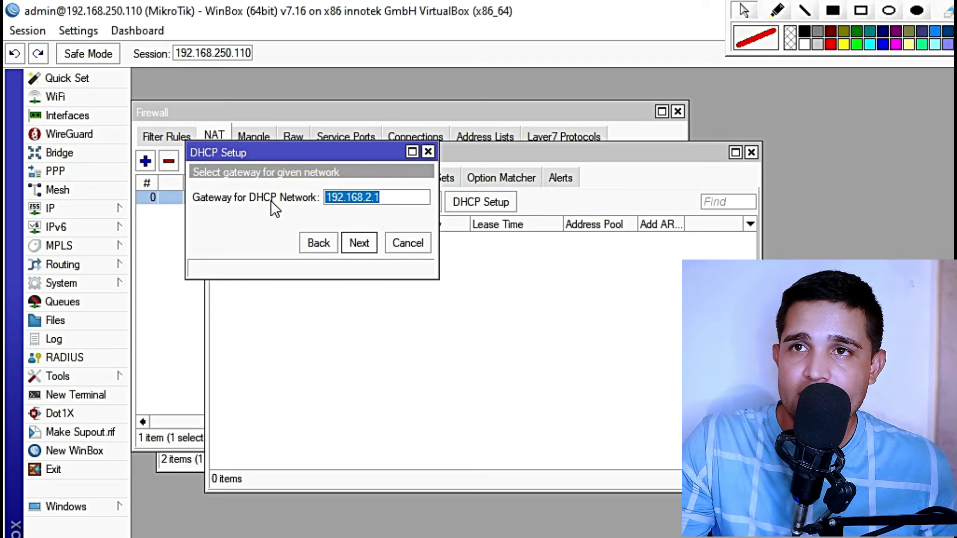
click(362, 247)
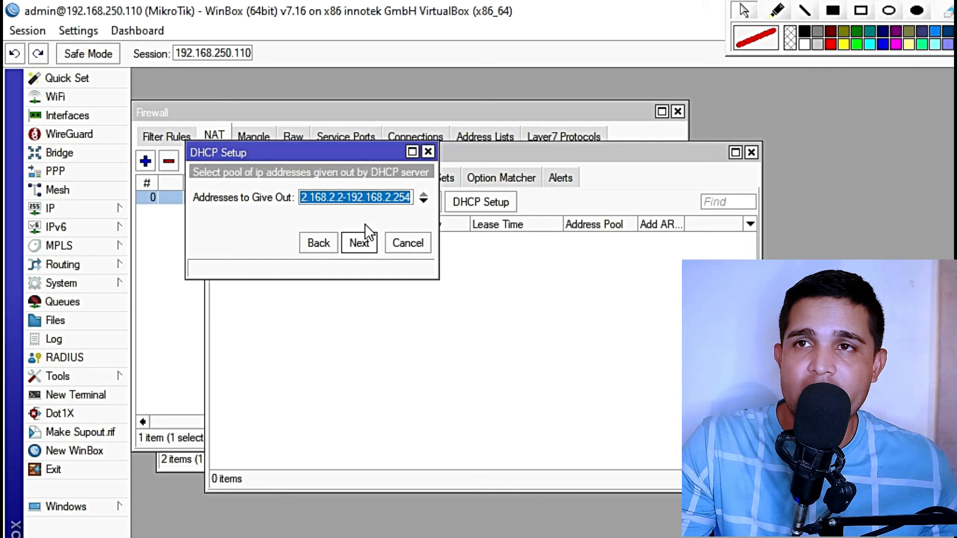
click(361, 245)
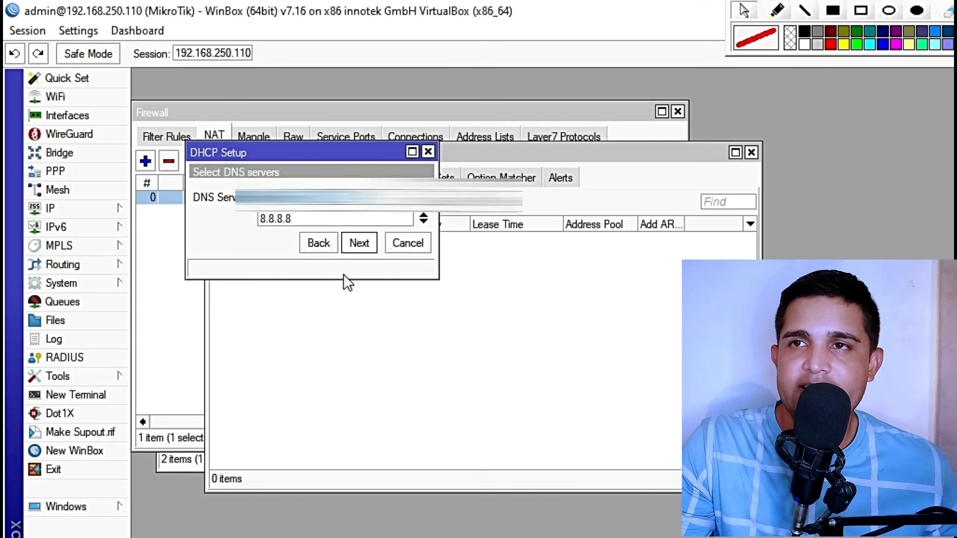
click(359, 243)
click(375, 242)
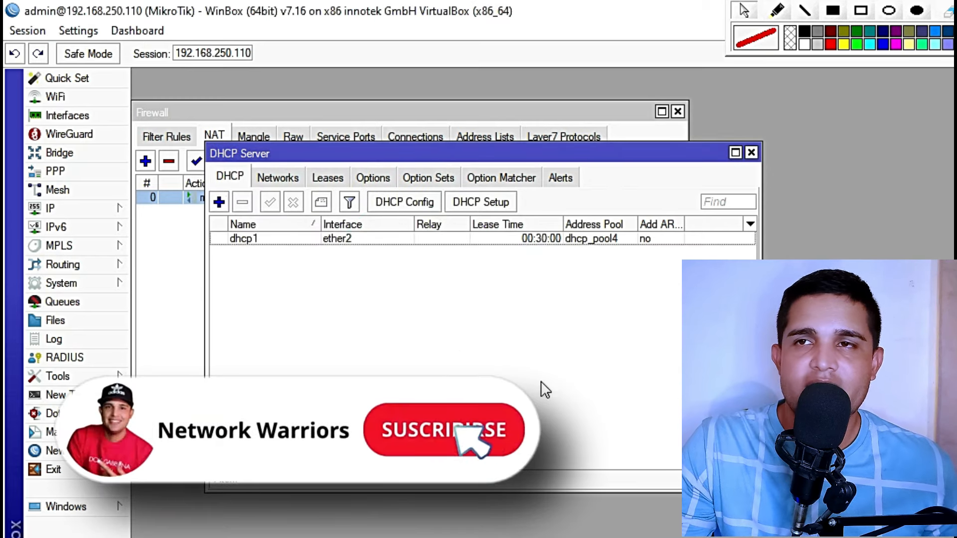
Remove the existing masquerade srcnat rule from the firewall's NAT rules
drag(455, 177, 512, 125)
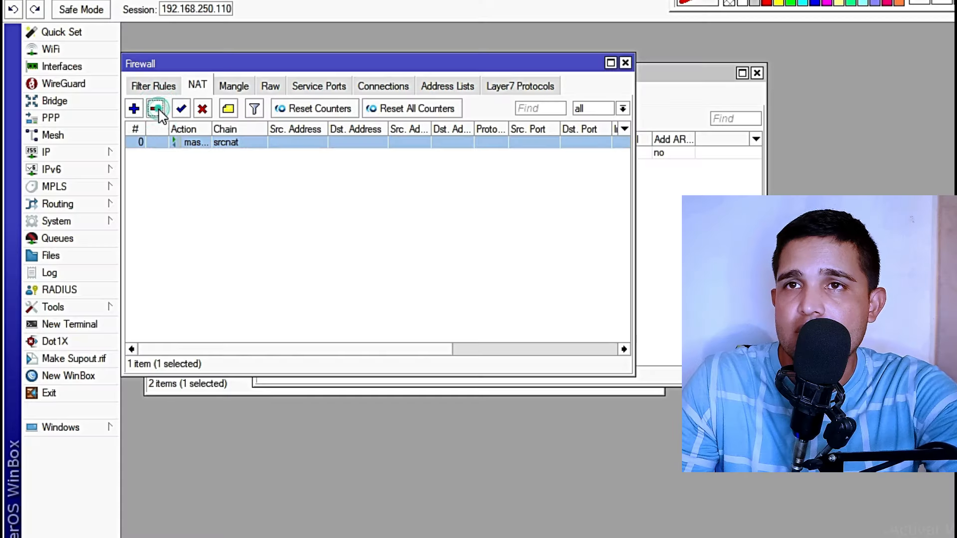
click(156, 108)
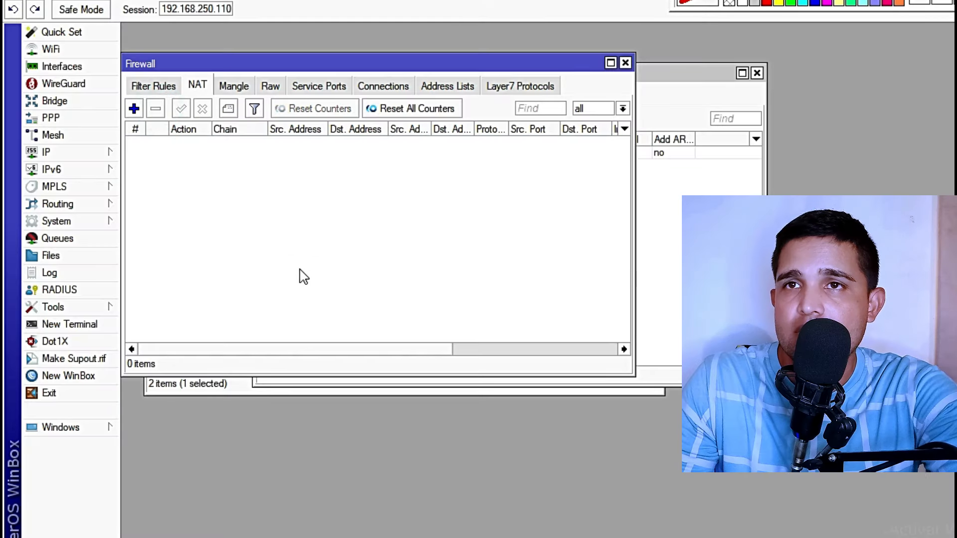
Add a srcnat rule to the firewall's NAT rules with out interface ether1 and action masquerade
click(133, 108)
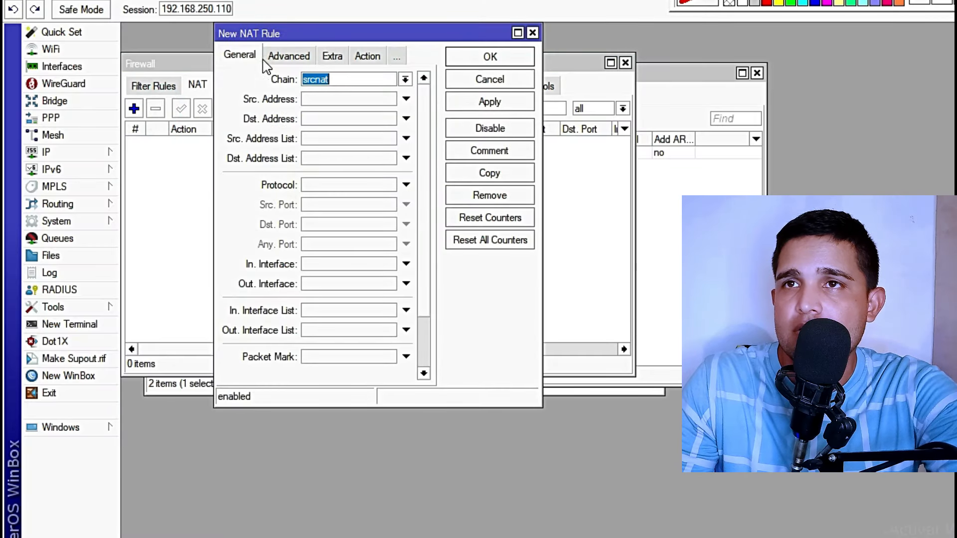
click(407, 283)
click(389, 284)
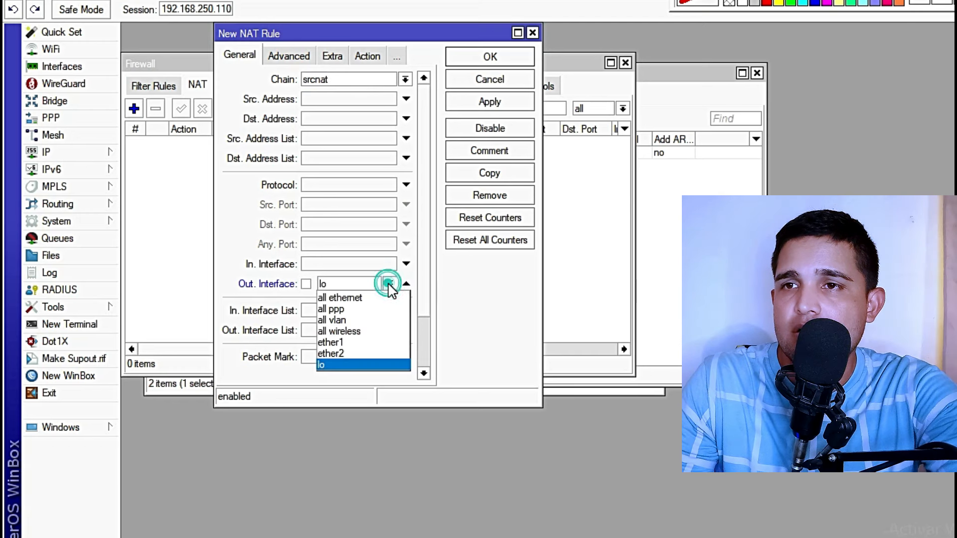
click(342, 343)
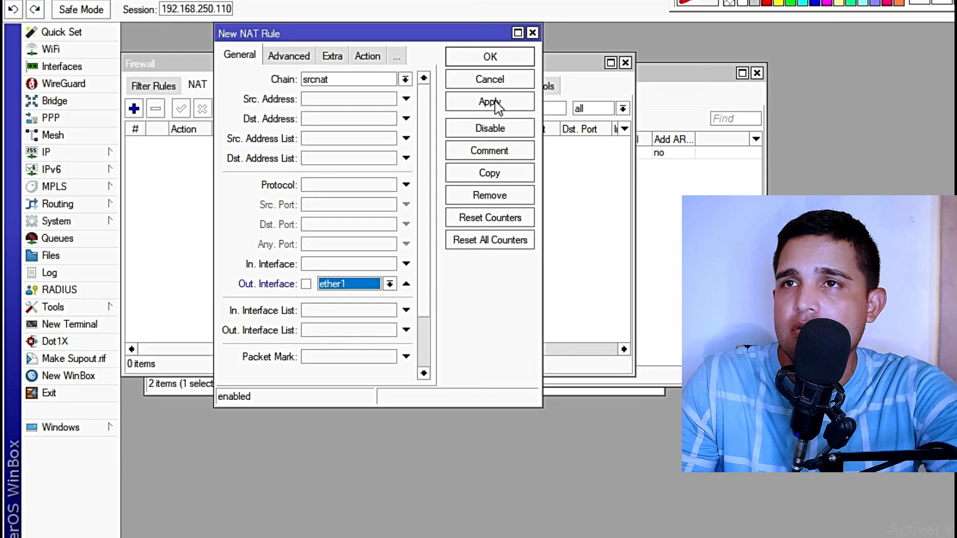
click(367, 55)
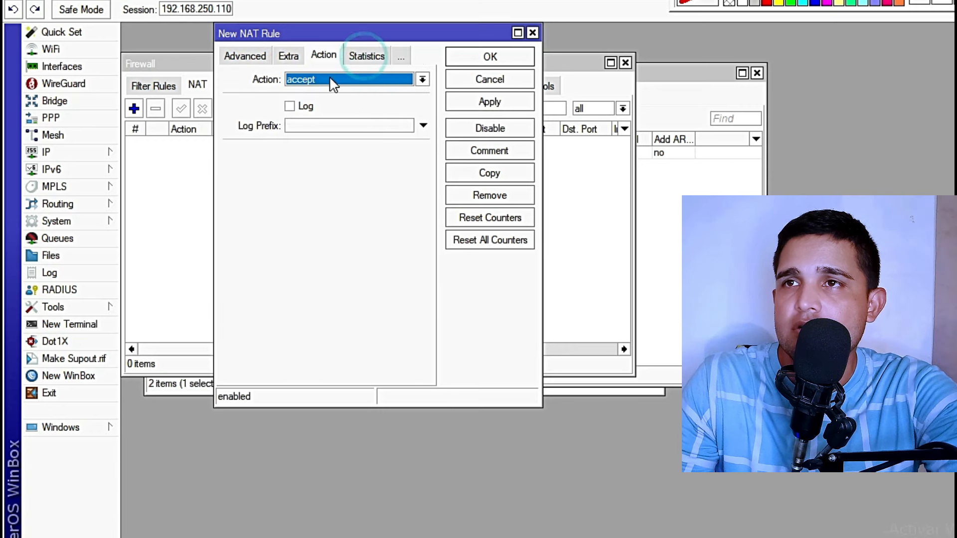
click(423, 79)
click(319, 173)
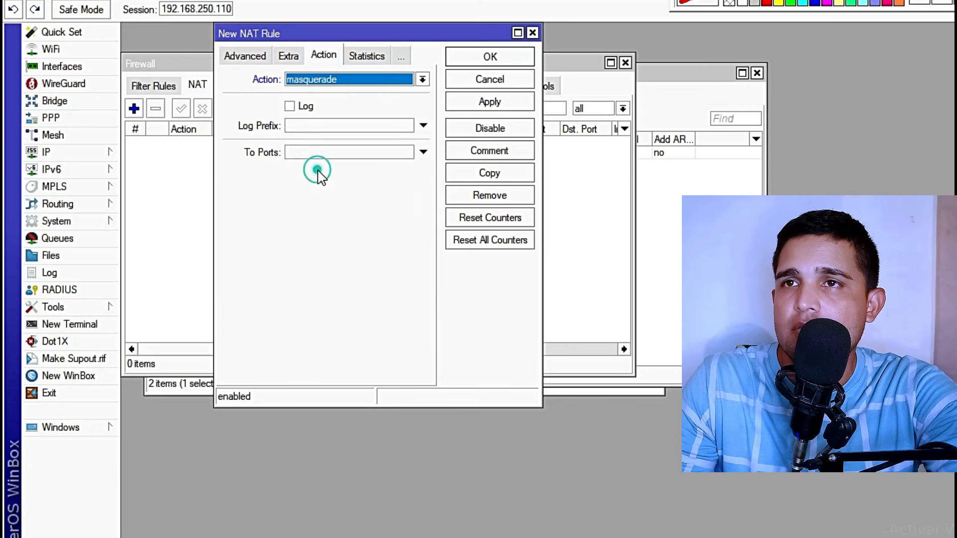
click(498, 103)
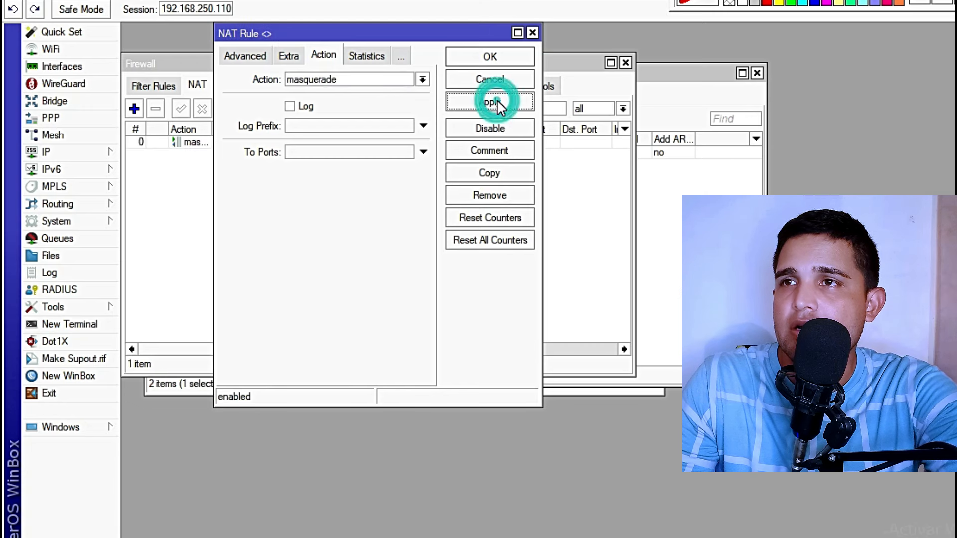
click(506, 62)
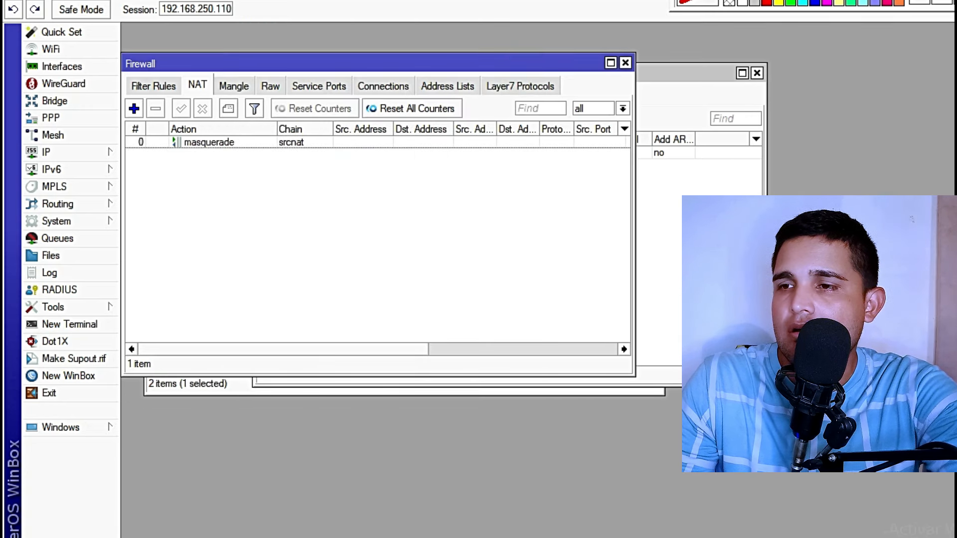
Switch to the W7 virtual machine, close its old command prompt window and open a new one with cmd
click(636, 518)
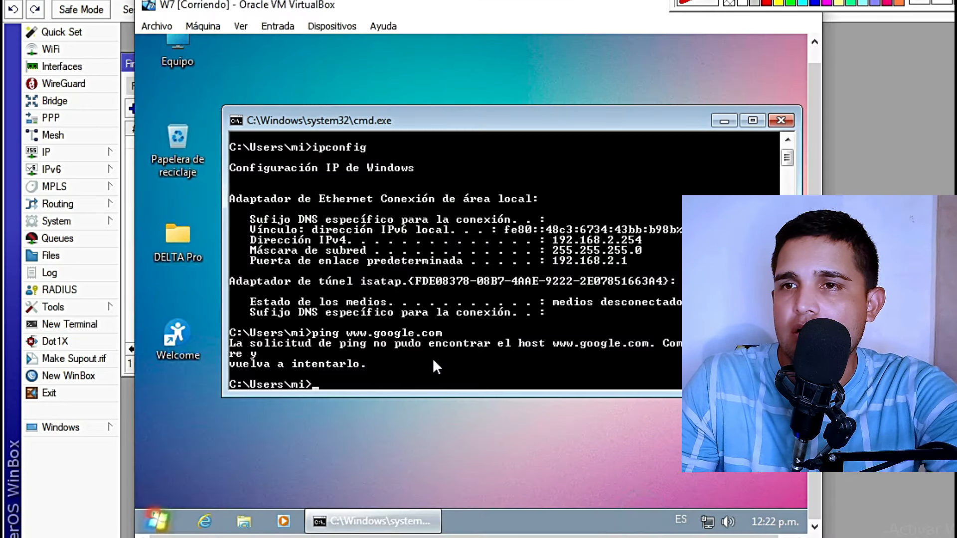
key(alt+F4)
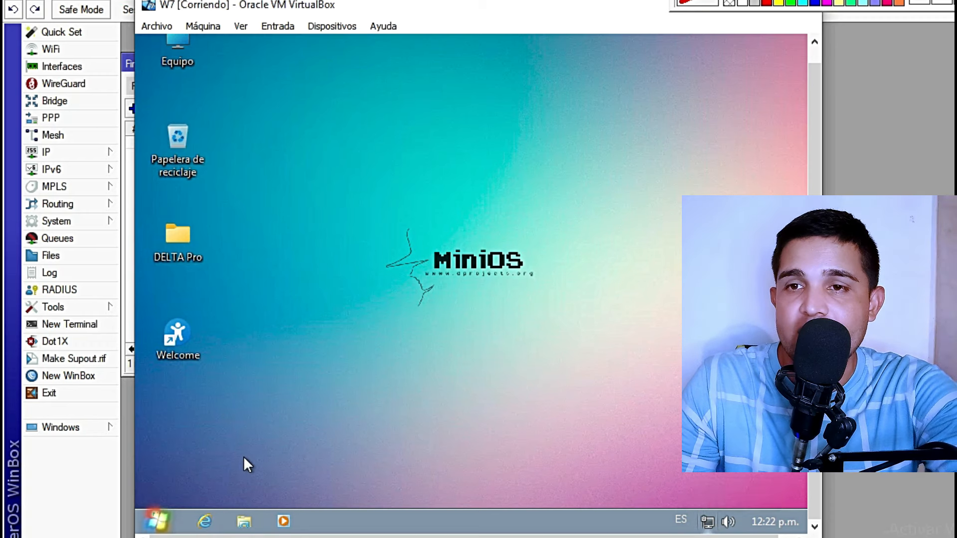
click(157, 522)
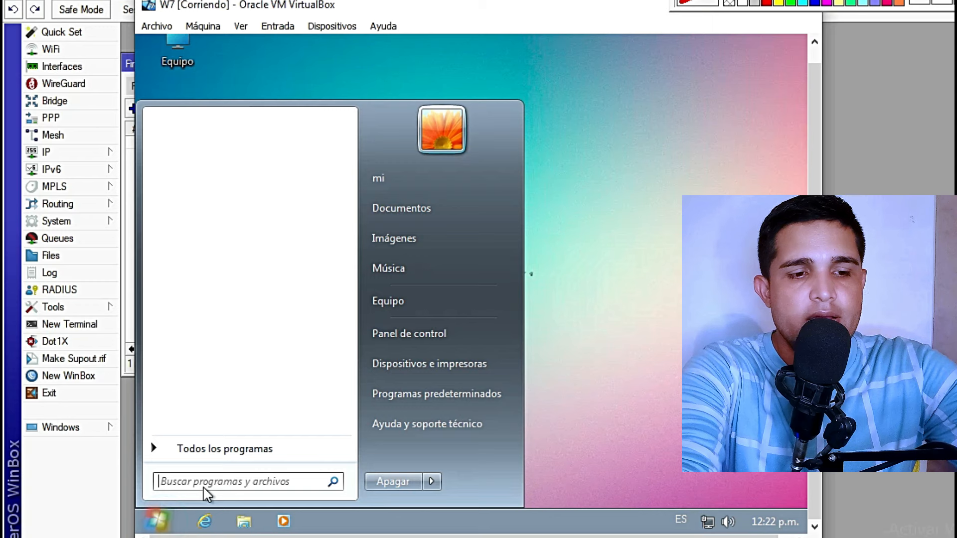
text(cmd)
key(Return)
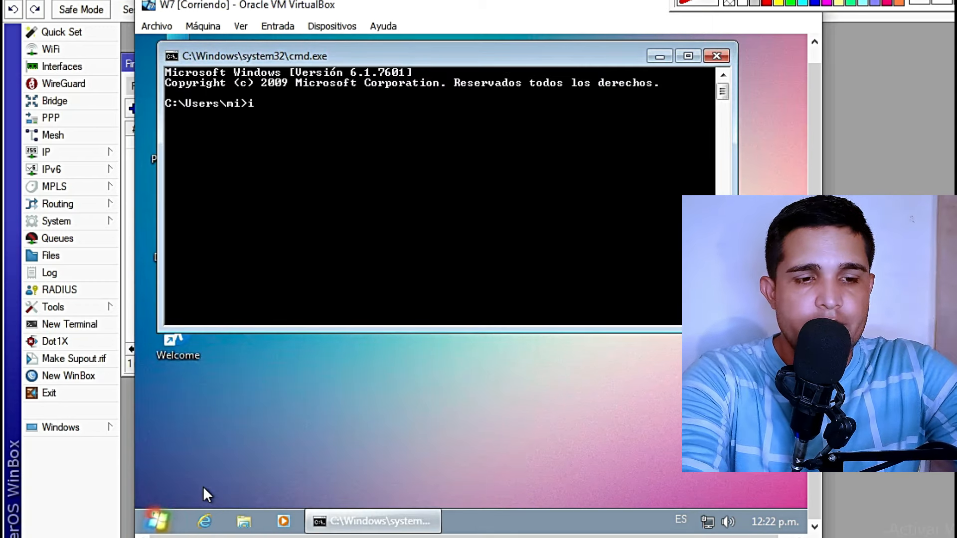
text(ipconfi)
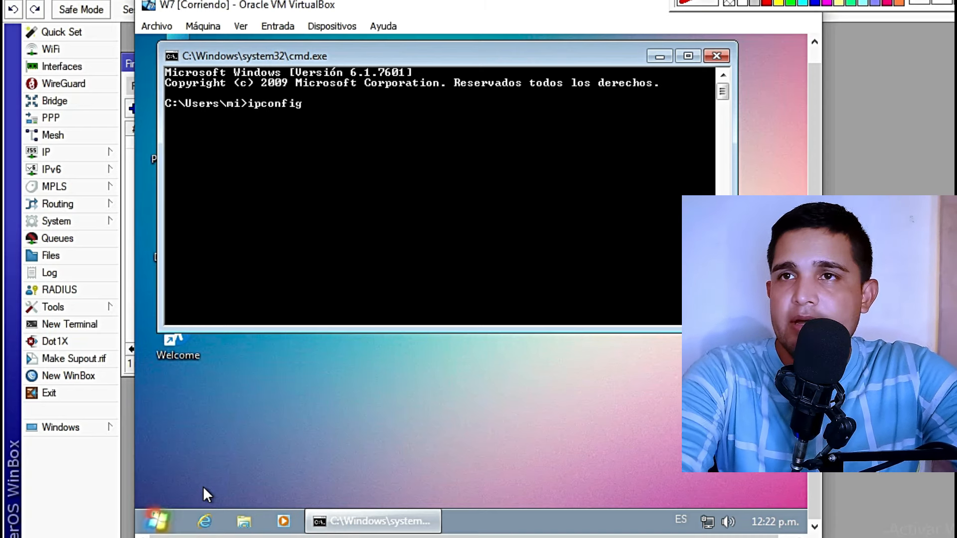
text(g)
key(Return)
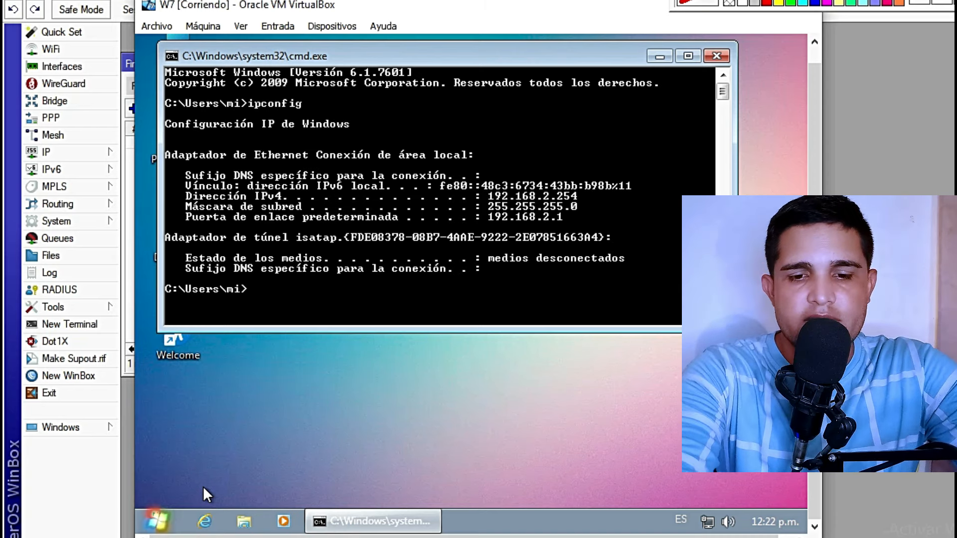
text(ping )
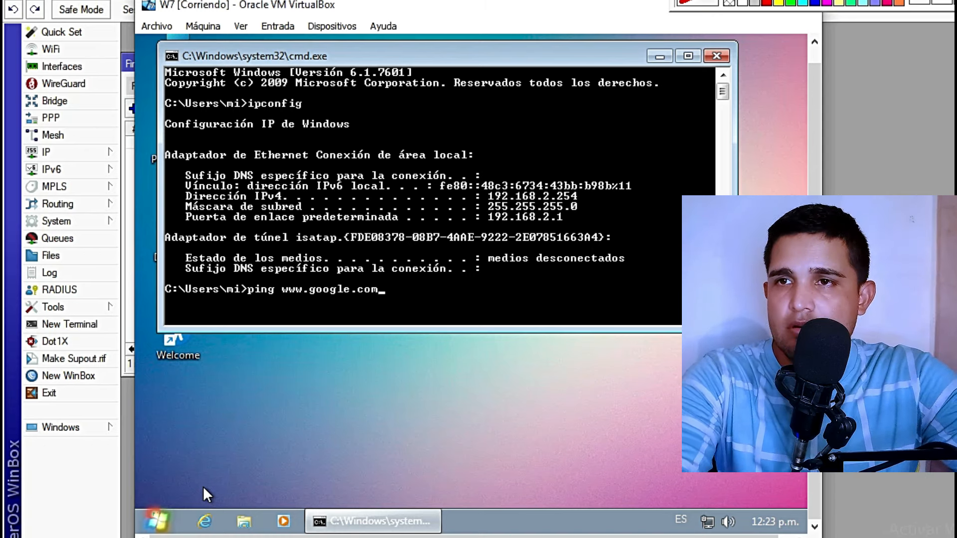
text(www.google.com)
key(Return)
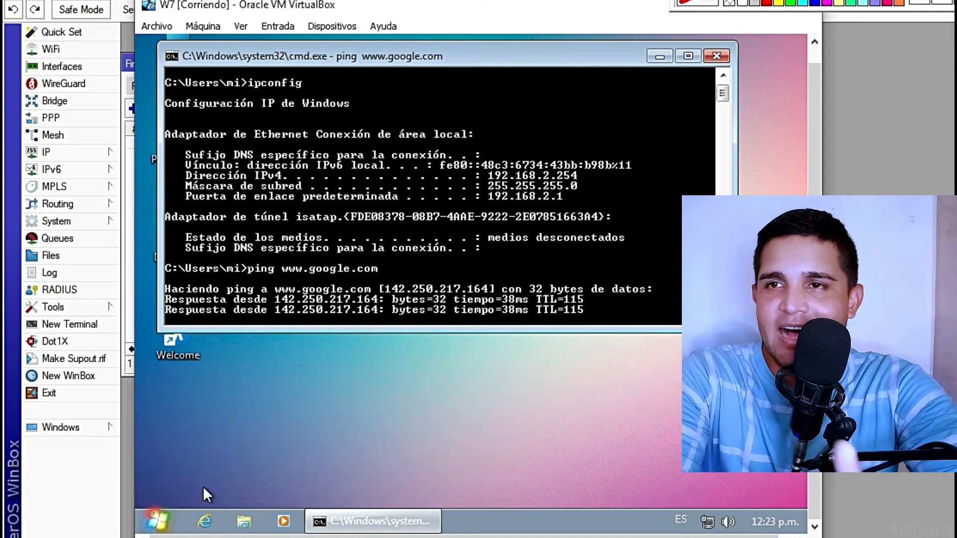